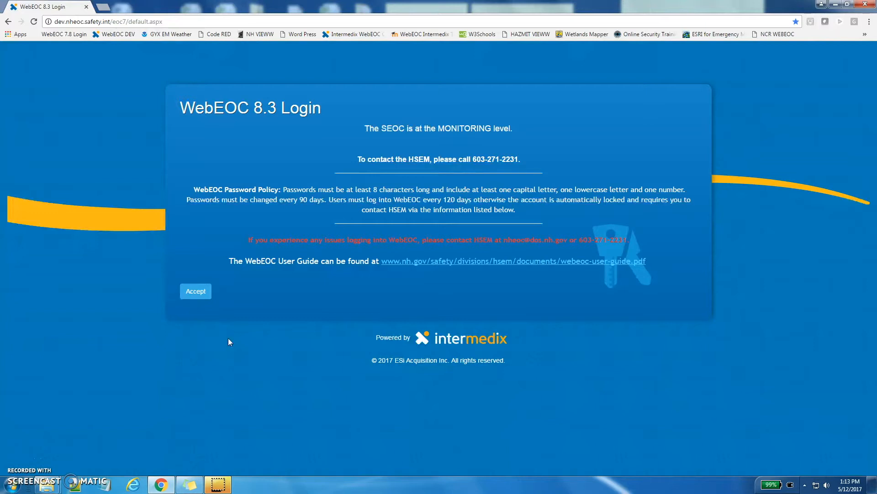
# Accept the password policy notice and log in with the filled-in username and password
pyautogui.click(195, 291)
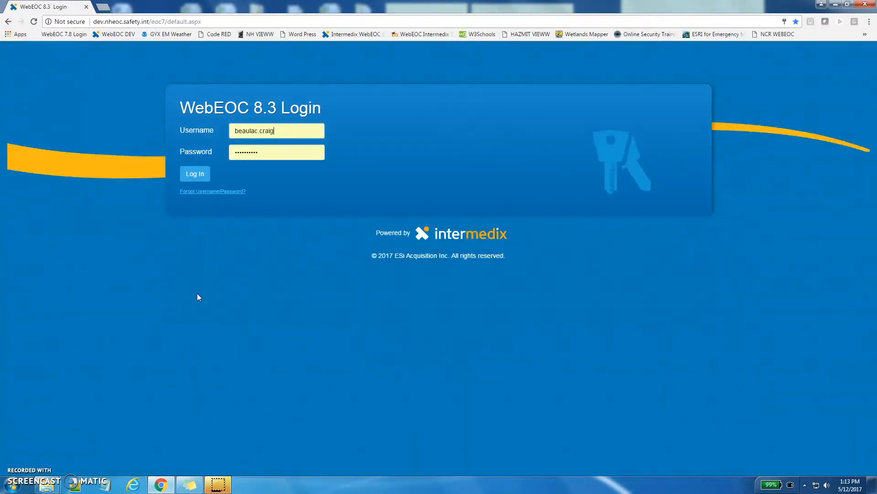
pyautogui.click(204, 179)
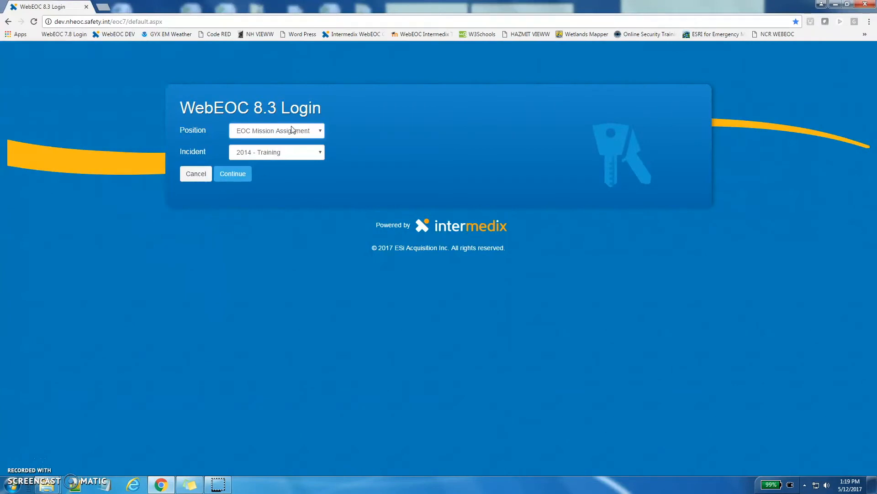
# Choose the EOC Operations position for the 2014 - Training incident and confirm the additional login information
pyautogui.click(291, 131)
pyautogui.moveTo(402, 161); pyautogui.dragTo(404, 196)
pyautogui.click(333, 276)
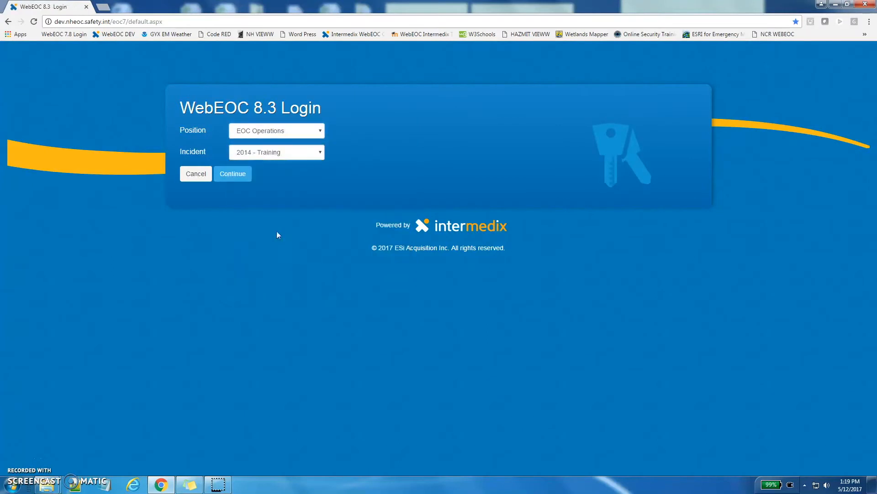
pyautogui.click(236, 181)
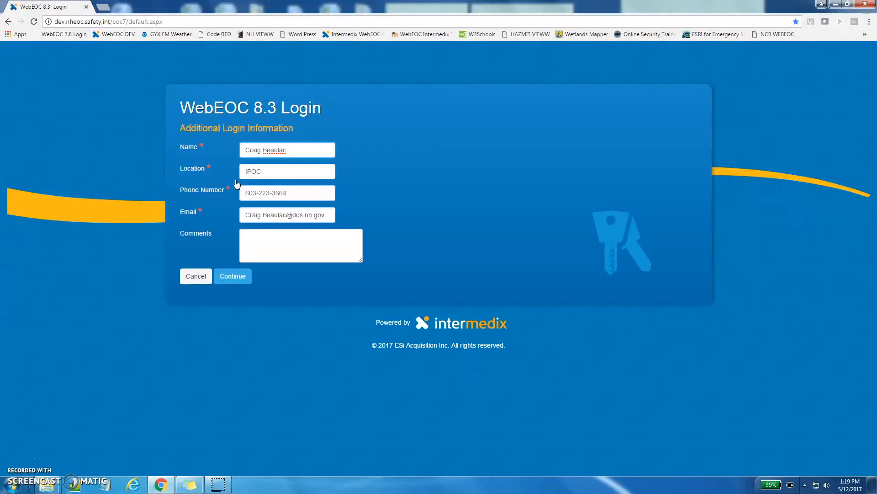
pyautogui.click(237, 276)
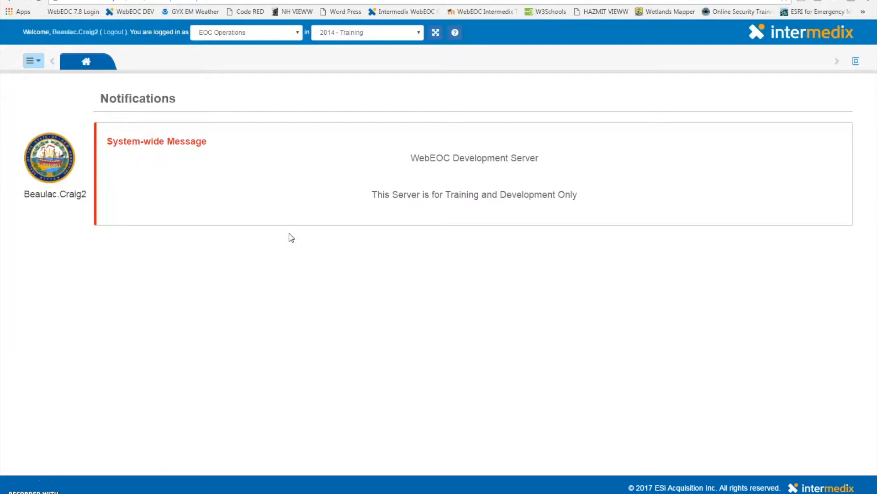
# Open the user account settings page, review its fields, and save it
pyautogui.click(66, 36)
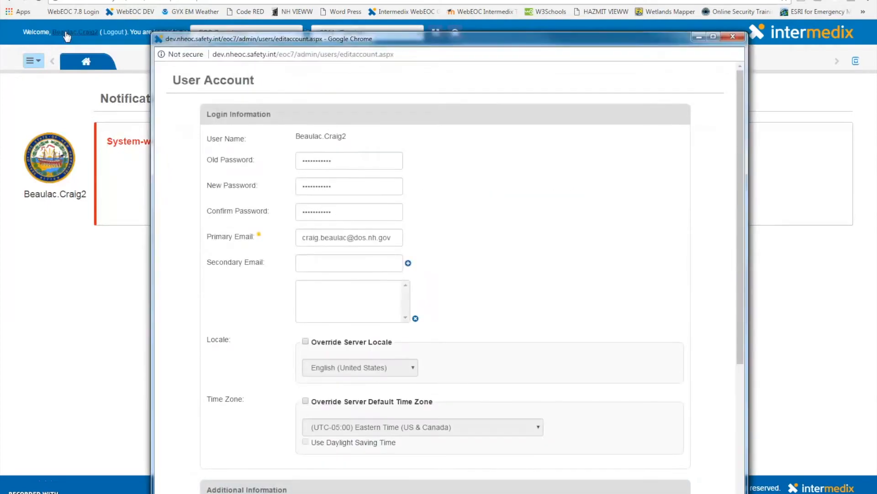
pyautogui.press('F11')
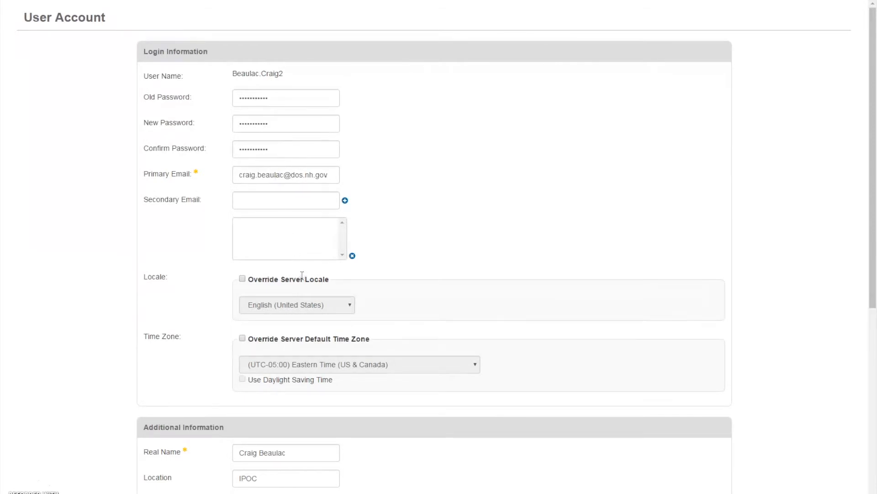
pyautogui.scroll(-1, 314, 320)
pyautogui.scroll(-5, 314, 320)
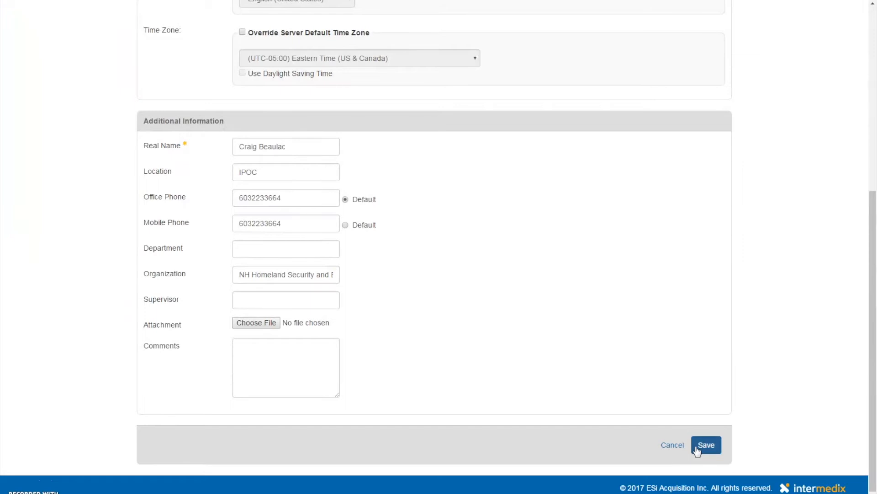
pyautogui.click(704, 445)
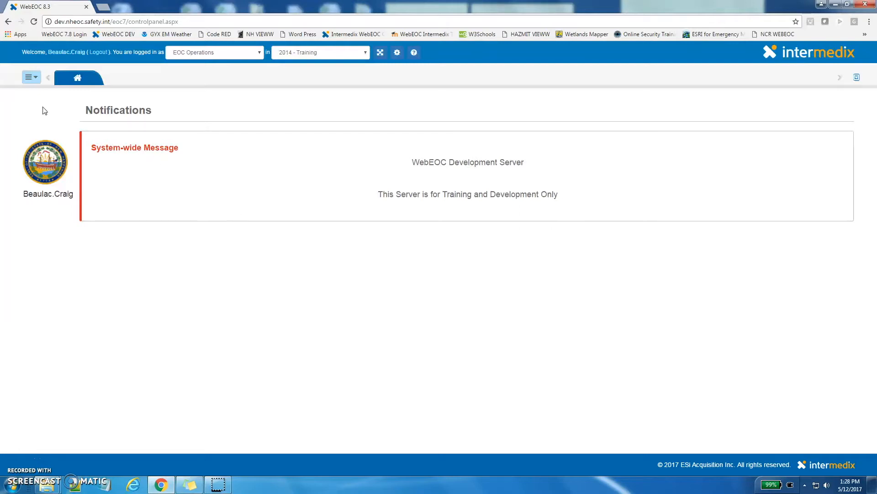
# Open the 01. Activity Log board from the boards menu
pyautogui.click(31, 82)
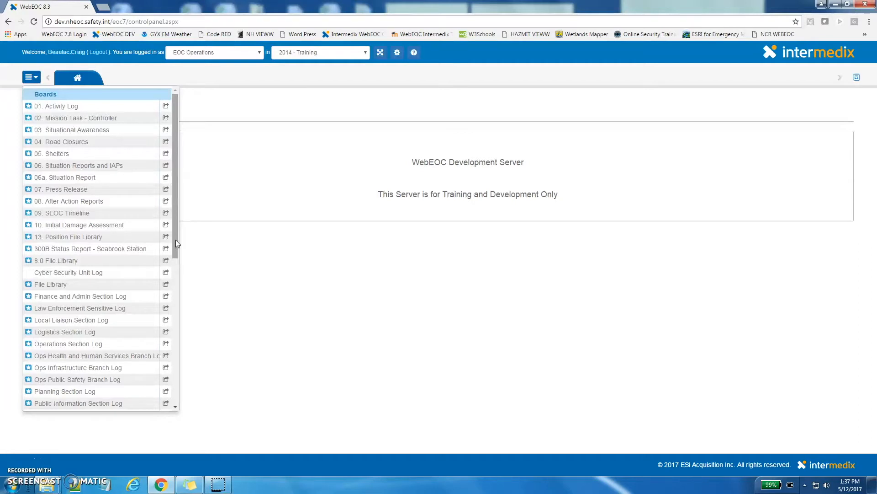
pyautogui.moveTo(176, 242); pyautogui.dragTo(214, 404)
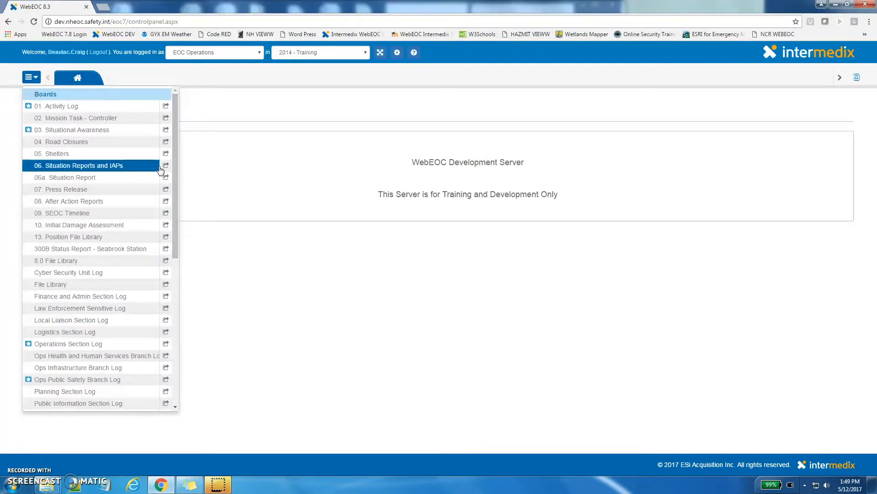
pyautogui.click(114, 110)
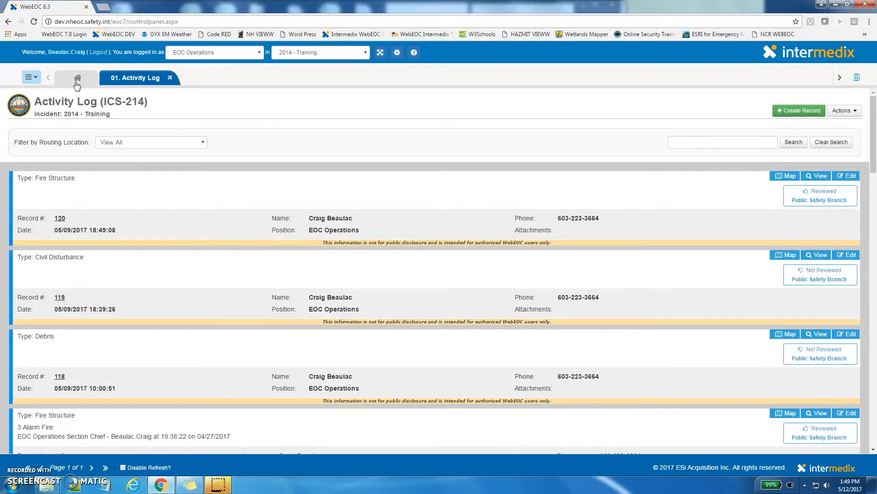
# Reopen the 01. Activity Log board from the boards menu
pyautogui.click(31, 77)
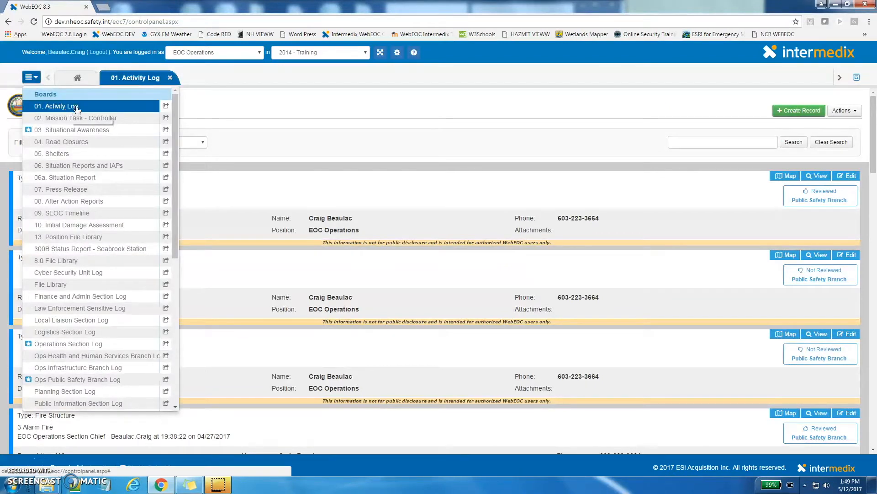
pyautogui.click(166, 106)
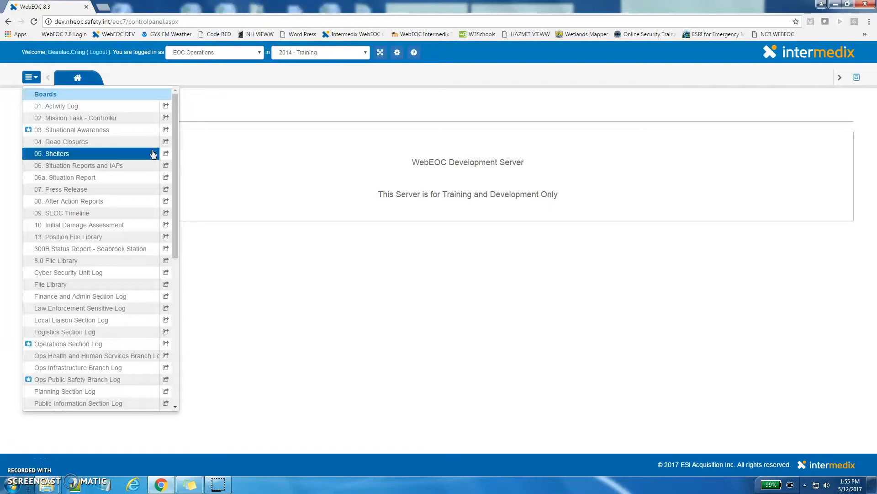
pyautogui.click(142, 109)
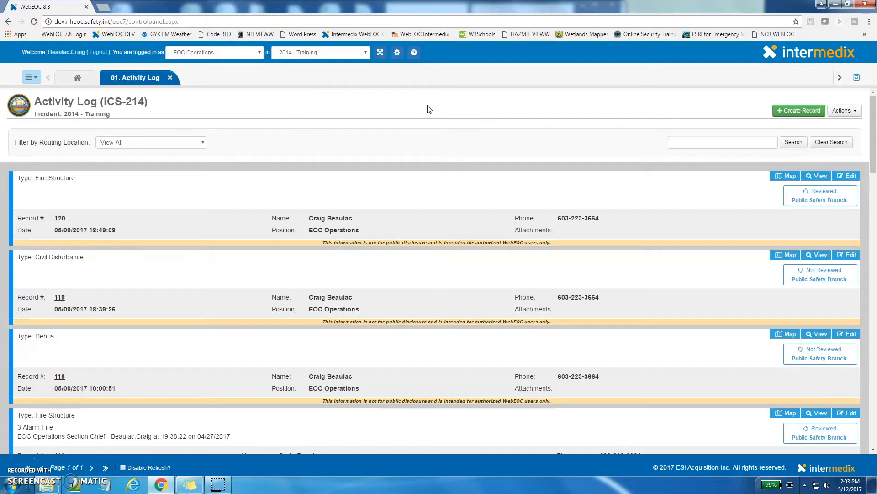
# Create a new Activity Log record and pick May 12, 2017 as its date
pyautogui.click(786, 112)
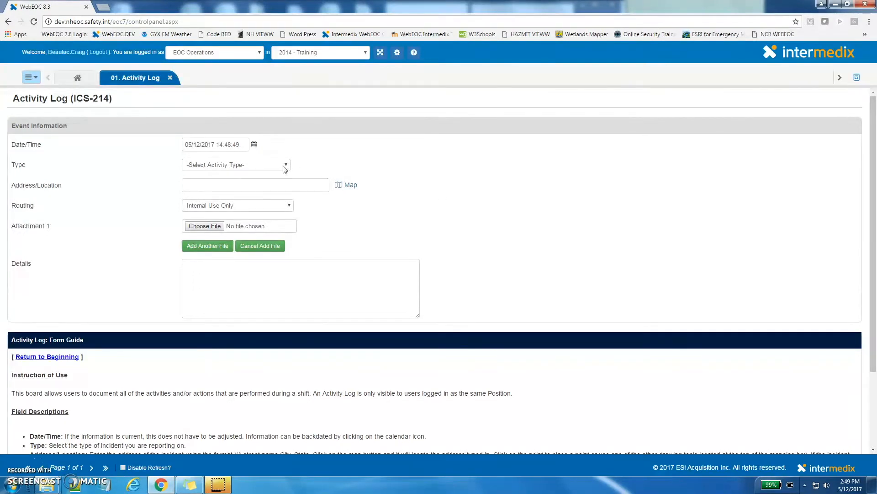
pyautogui.click(254, 147)
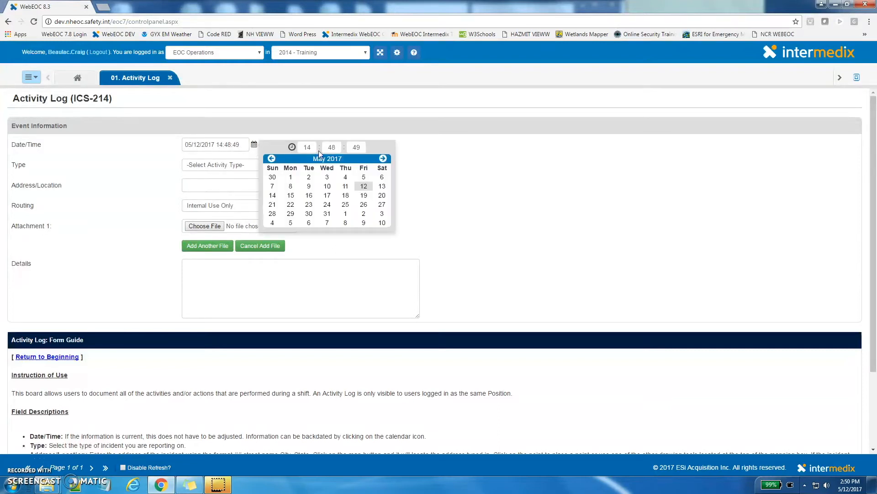
pyautogui.click(364, 187)
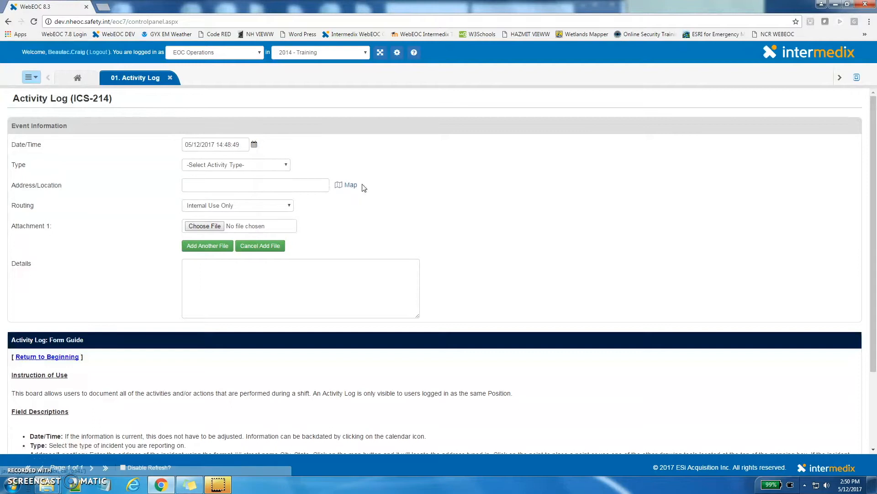
# Set the record's type to Fire Structure
pyautogui.click(260, 164)
pyautogui.write('fire')
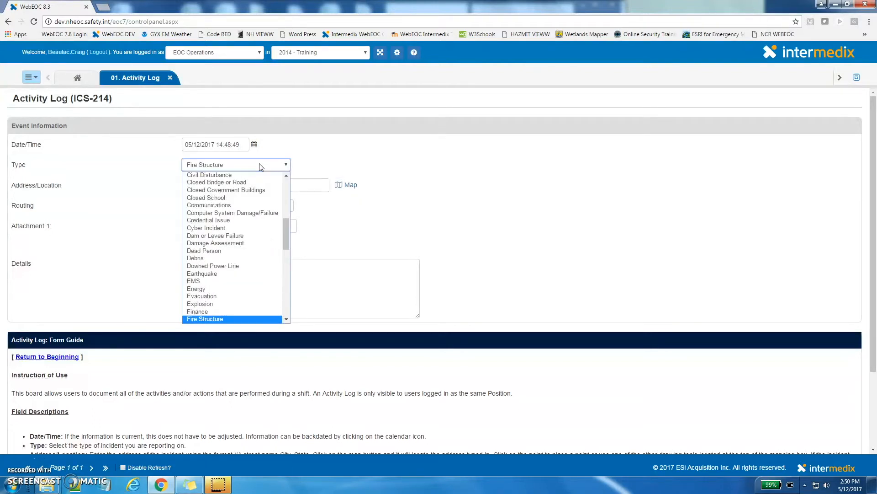
pyautogui.press('Return')
pyautogui.click(254, 184)
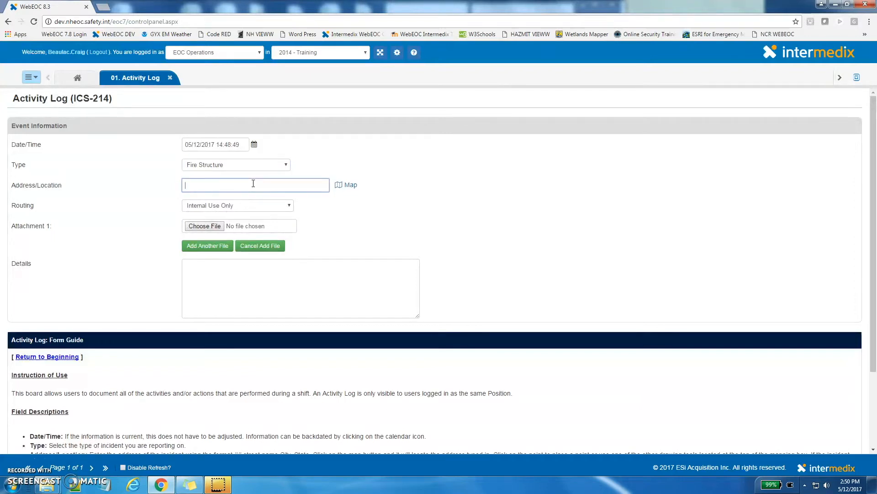
pyautogui.click(349, 186)
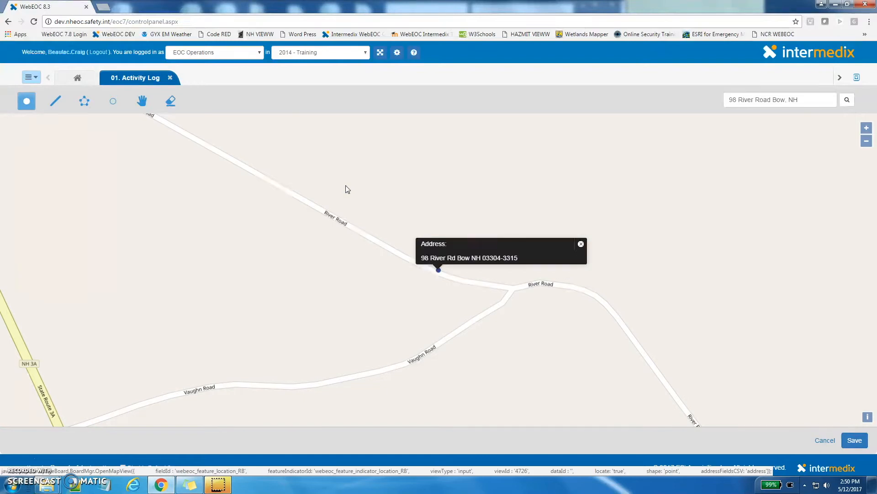
# Pan the map and place a point west of River Road
pyautogui.moveTo(317, 180); pyautogui.dragTo(396, 222)
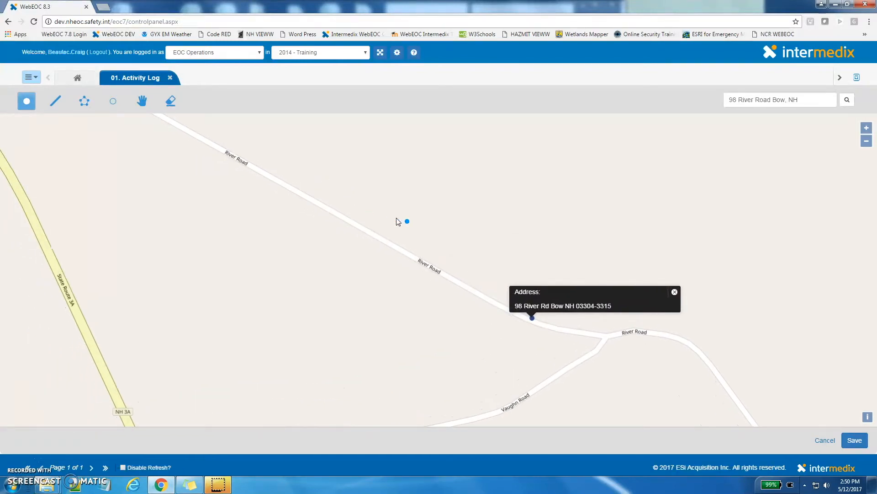
pyautogui.click(303, 235)
# Draw a line on the map north of River Road
pyautogui.click(55, 101)
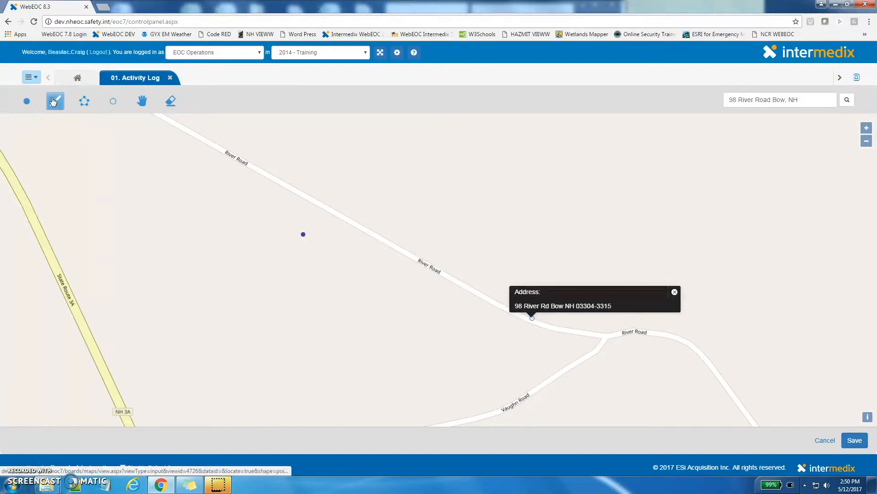
pyautogui.click(180, 162)
pyautogui.doubleClick(299, 231)
# Draw a triangular polygon spanning River Road on the map
pyautogui.click(84, 101)
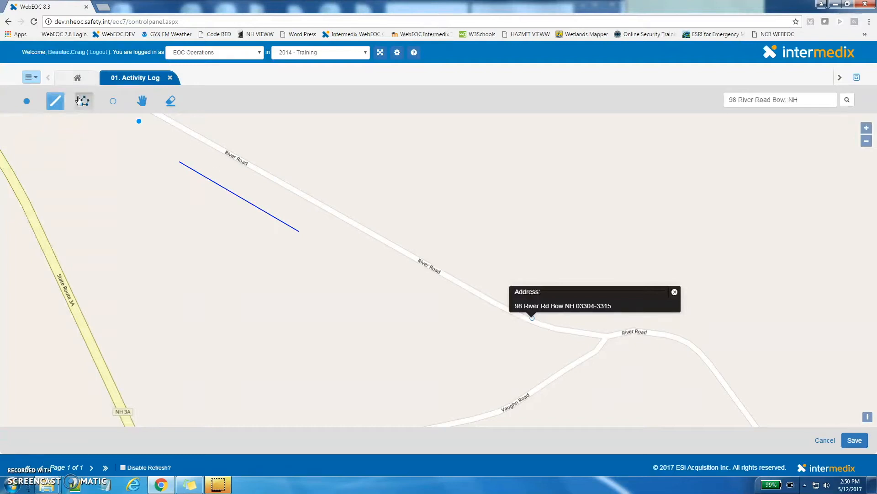
pyautogui.click(53, 190)
pyautogui.click(261, 154)
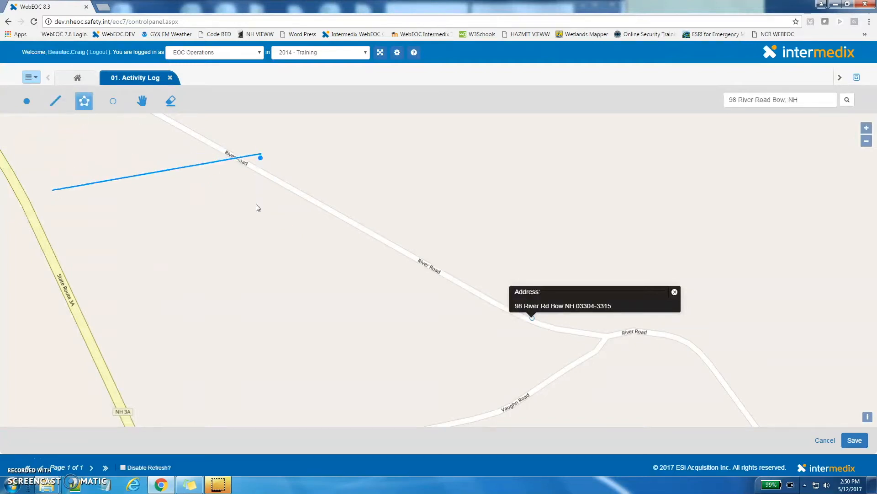
pyautogui.click(243, 308)
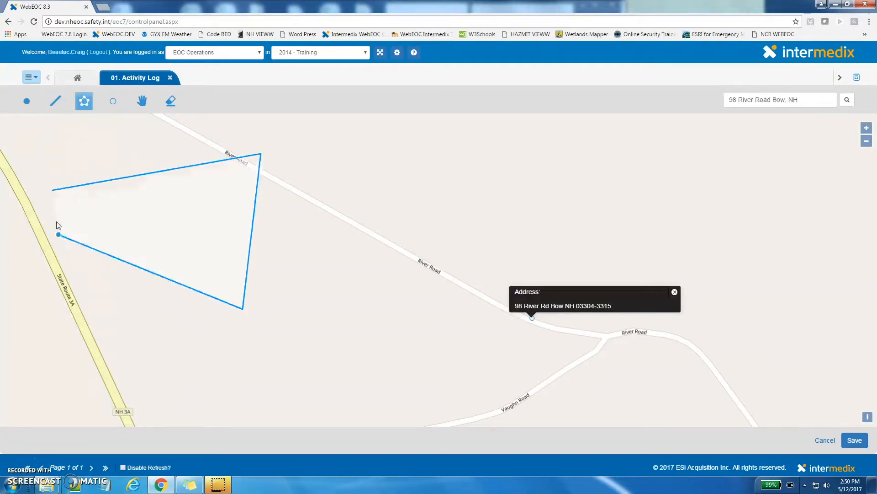
pyautogui.click(53, 190)
# Draw a large circle on the map over River Road
pyautogui.click(114, 100)
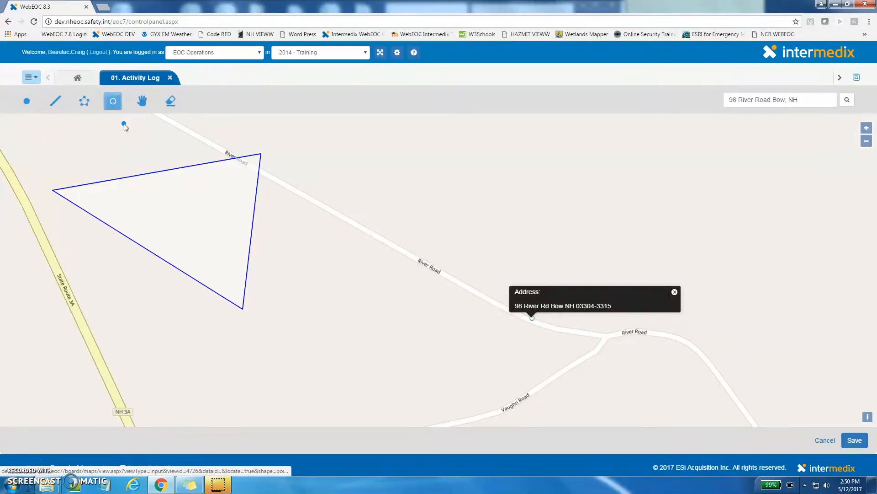
pyautogui.moveTo(190, 283); pyautogui.dragTo(361, 165)
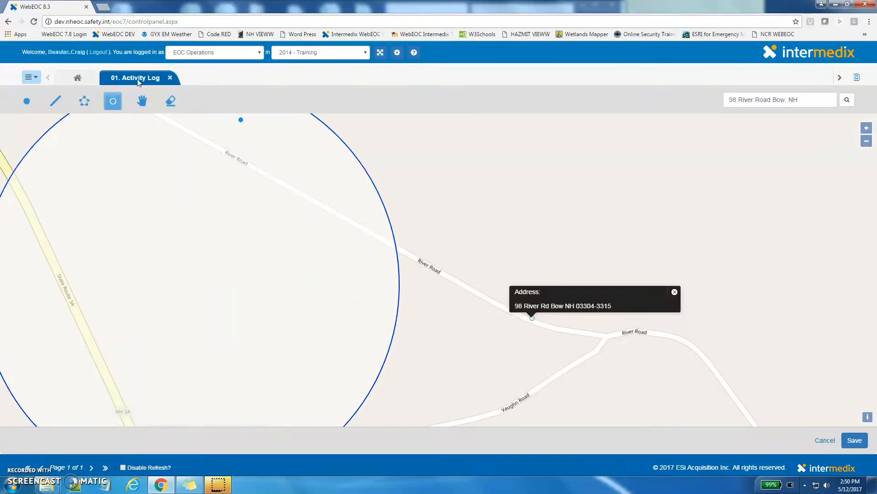
# Place a point just south of River Road near the address marker and save the map location
pyautogui.click(27, 101)
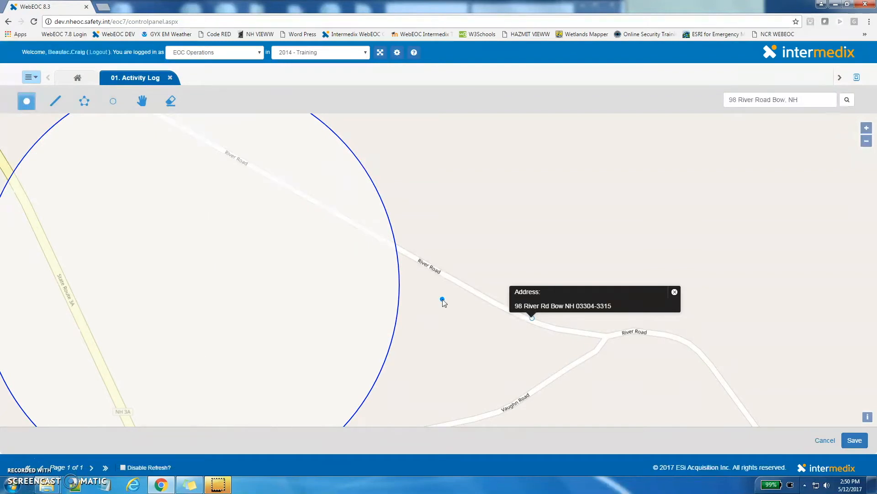
pyautogui.click(427, 296)
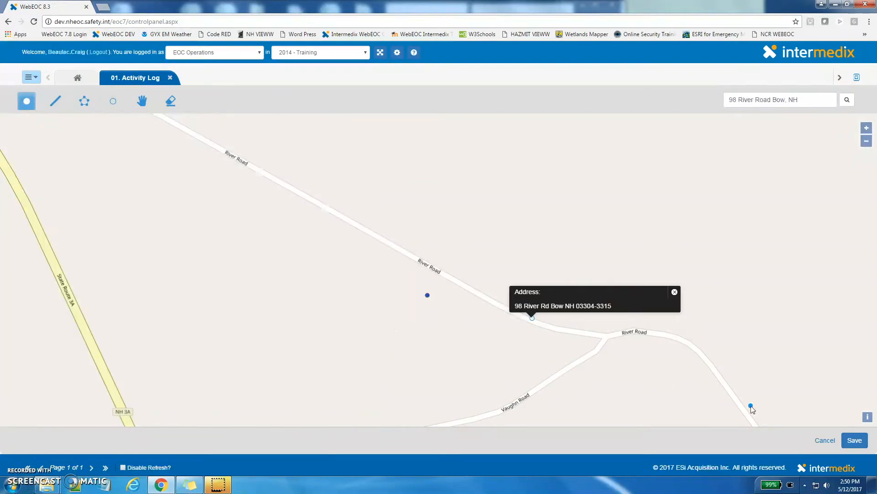
pyautogui.click(854, 440)
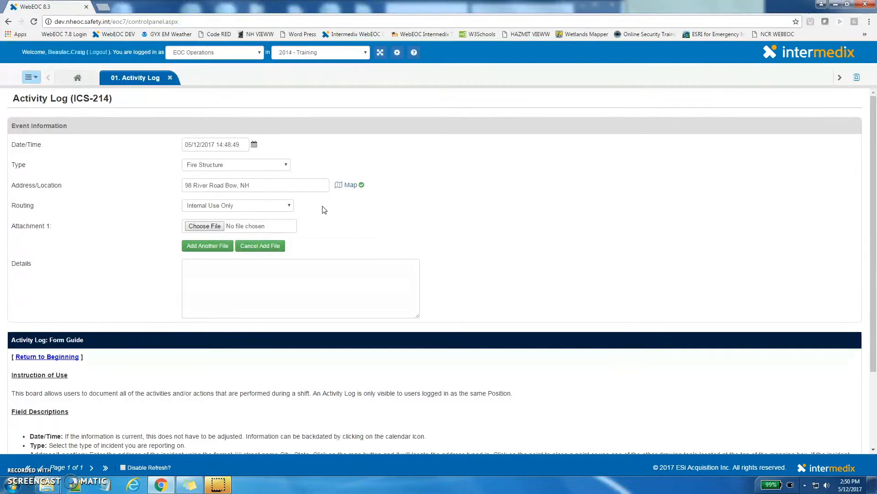
# Set the routing to Public Safety Branch
pyautogui.click(289, 206)
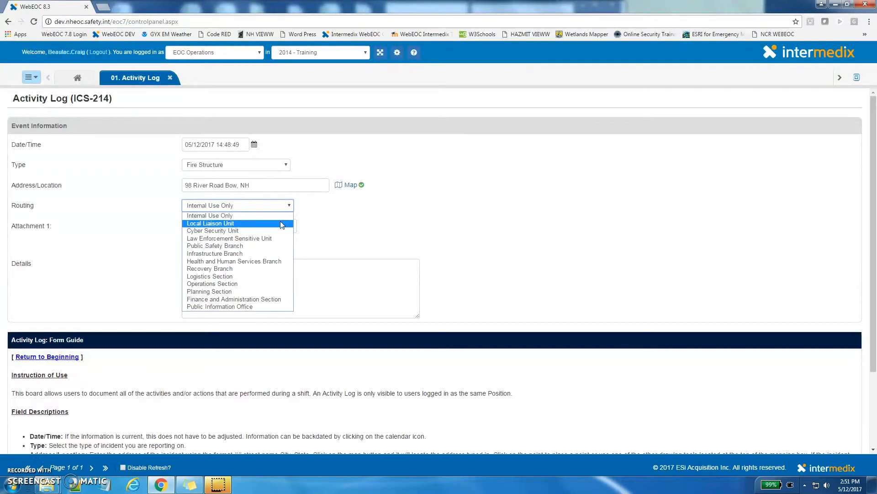
pyautogui.click(274, 250)
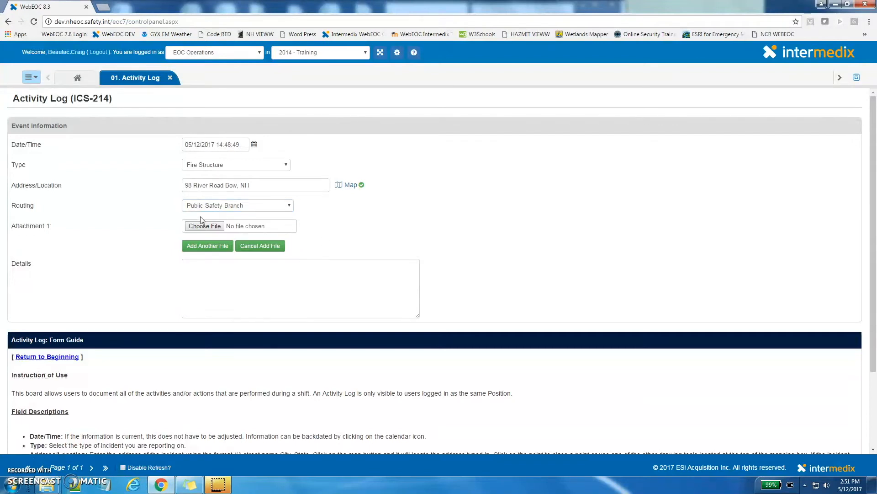
# Enter the details "2 Alarm Structure Fire under control" and save the record
pyautogui.click(209, 282)
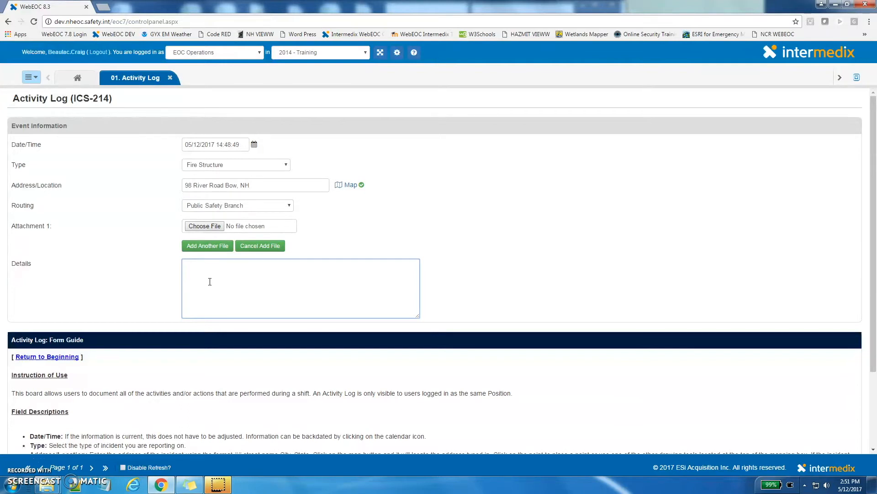
pyautogui.write('2 Alarm Structure Fire under control')
pyautogui.moveTo(875, 242); pyautogui.dragTo(876, 317)
pyautogui.click(847, 435)
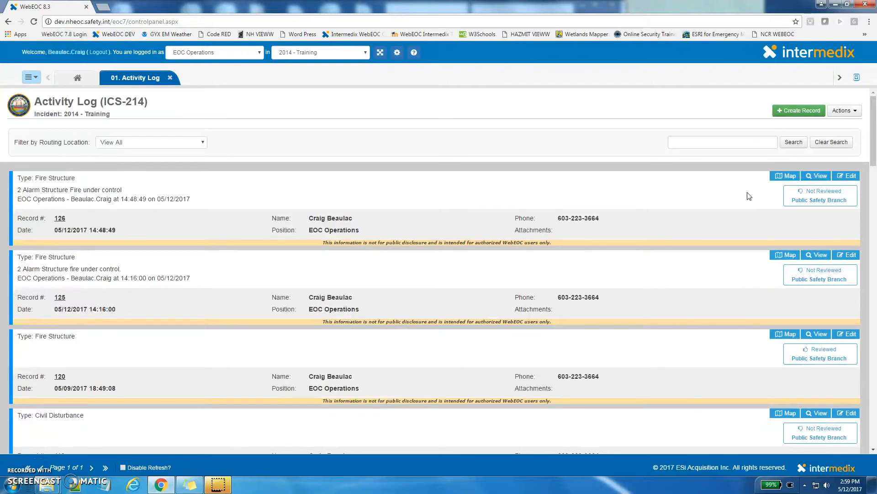
# Open the new structure fire record's map location and its detail view, then return to the list
pyautogui.click(787, 177)
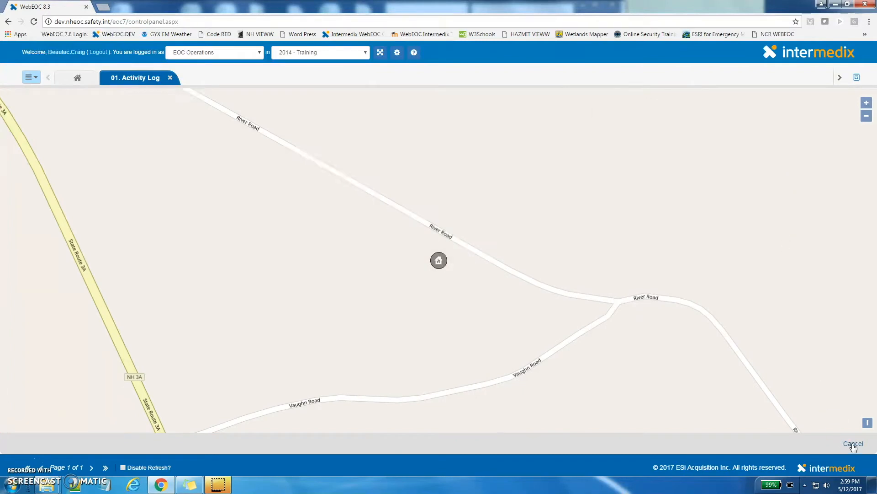
pyautogui.click(853, 443)
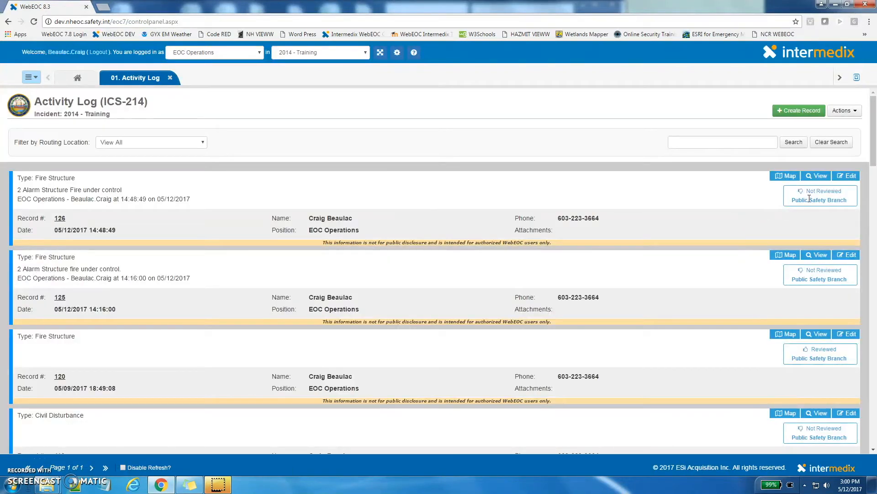
pyautogui.click(816, 176)
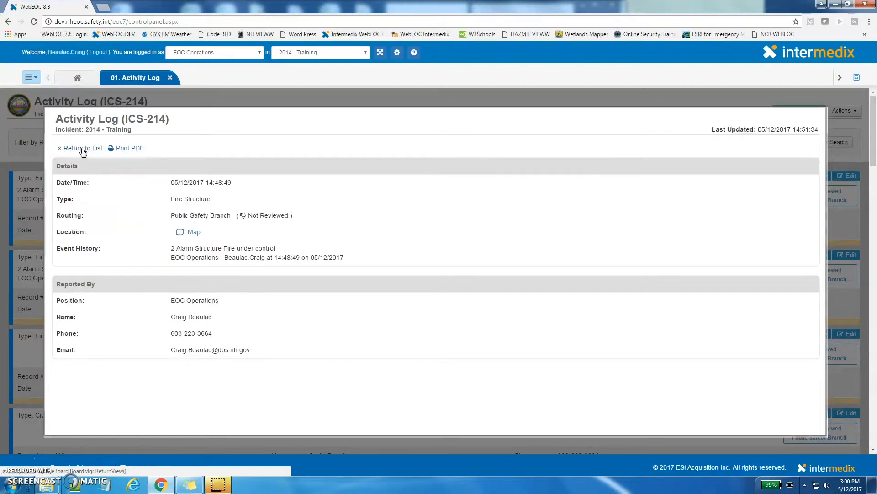
pyautogui.click(83, 149)
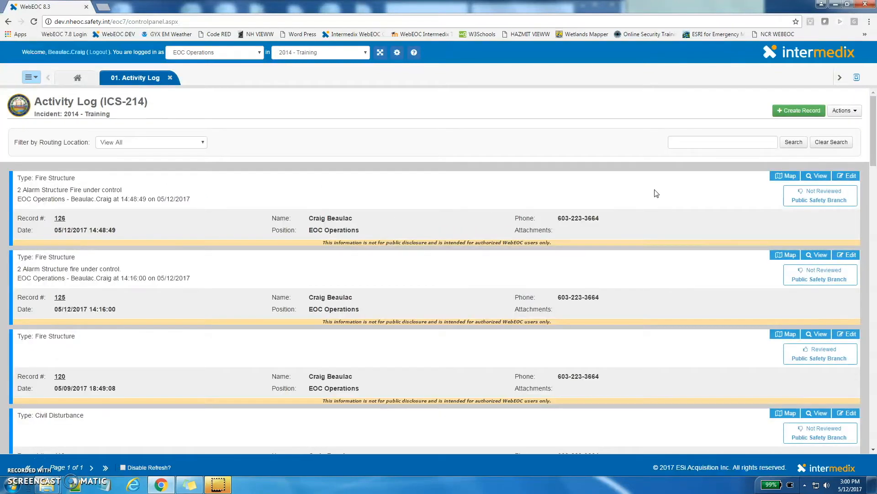
# Edit the structure fire record, add the details "All units clear of the scene" and save it
pyautogui.click(849, 177)
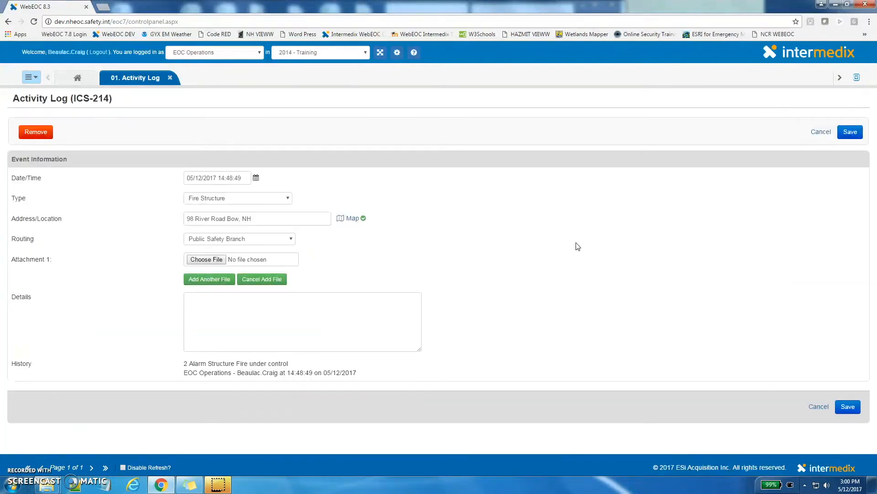
pyautogui.click(278, 340)
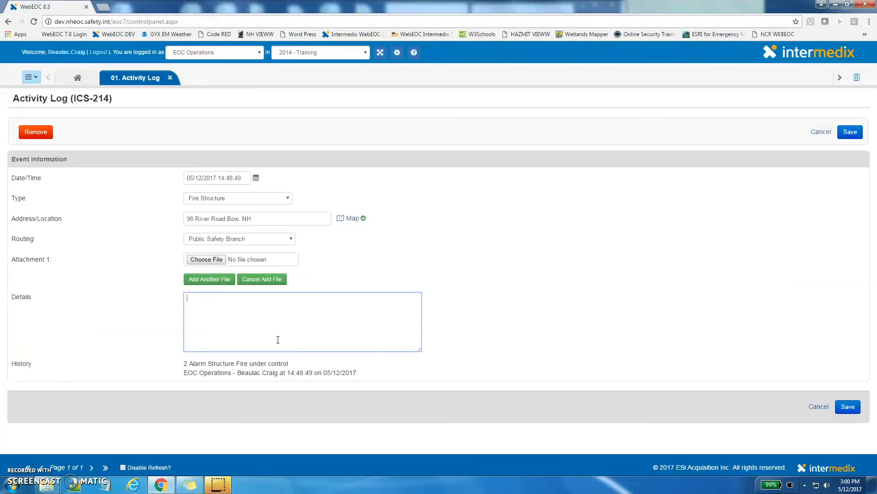
pyautogui.write('All units clear of the scene')
pyautogui.click(848, 407)
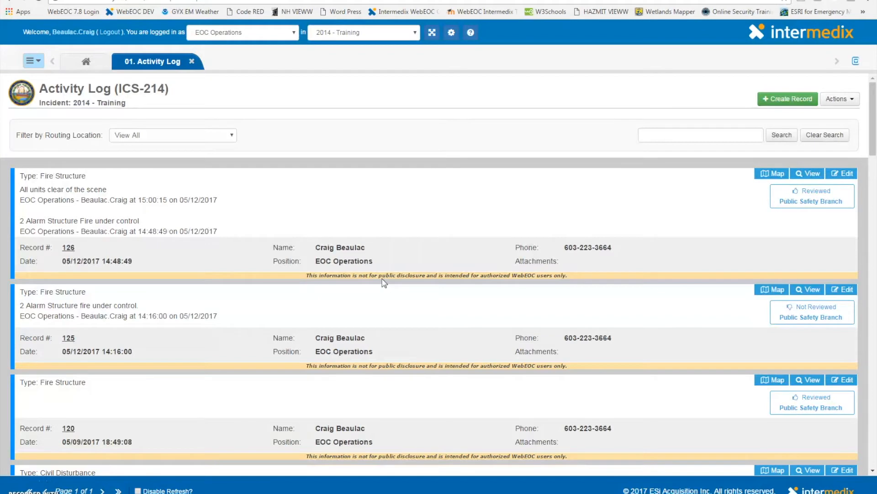
# Open the Ops Public Safety Branch Log board to see the routed record
pyautogui.click(36, 60)
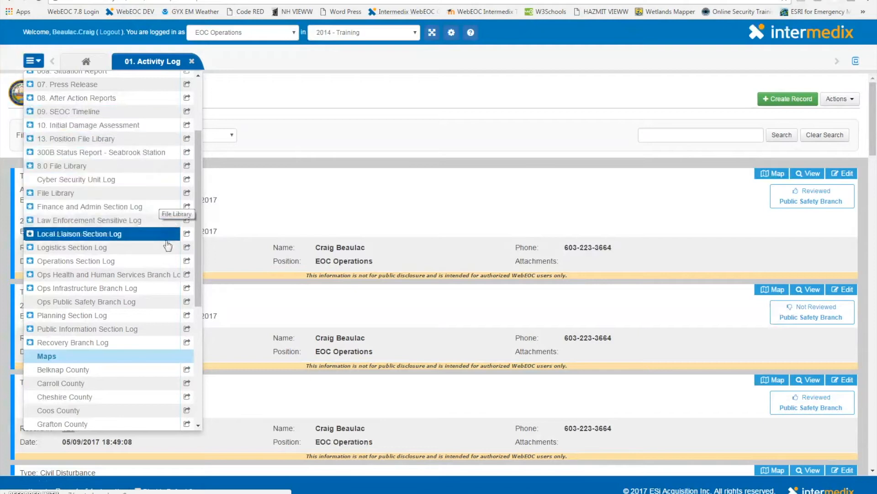
pyautogui.click(161, 311)
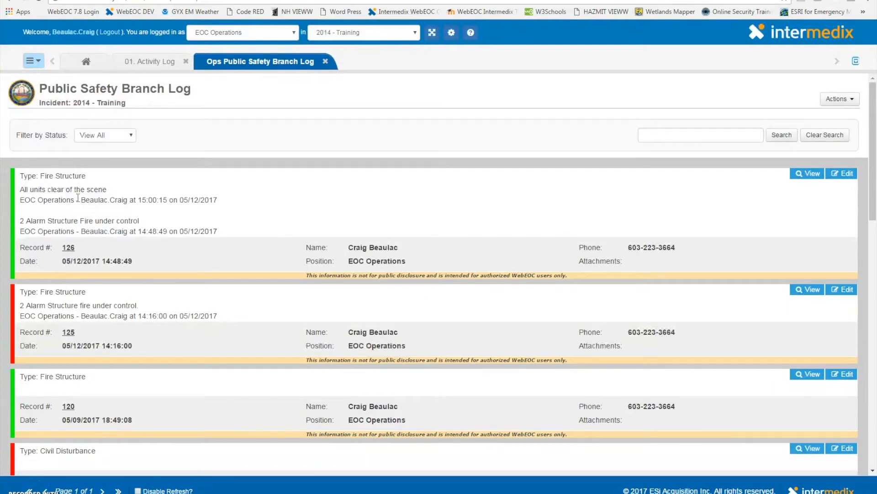
# Open the 03. Situational Awareness board and scroll through its records
pyautogui.click(39, 65)
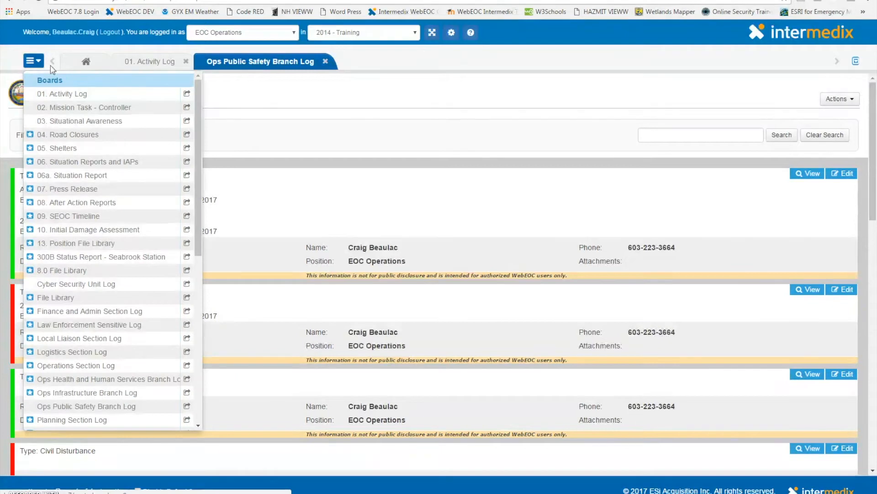
pyautogui.click(104, 124)
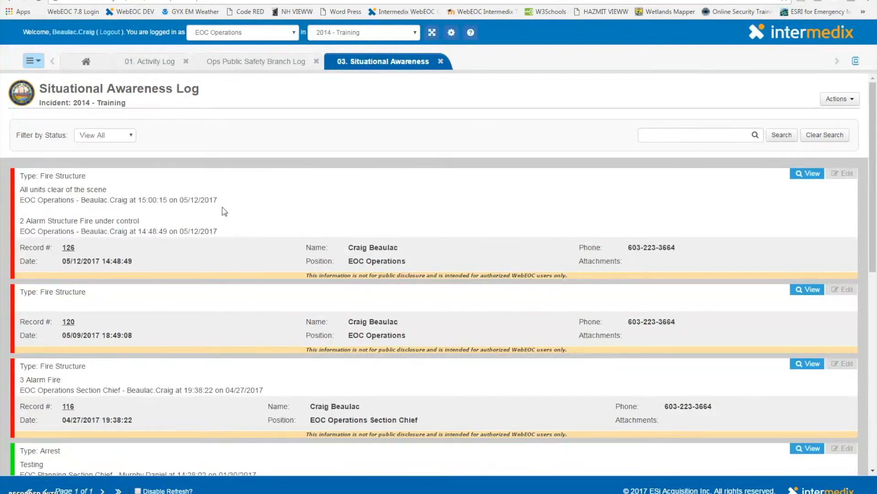
pyautogui.scroll(-1, 224, 211)
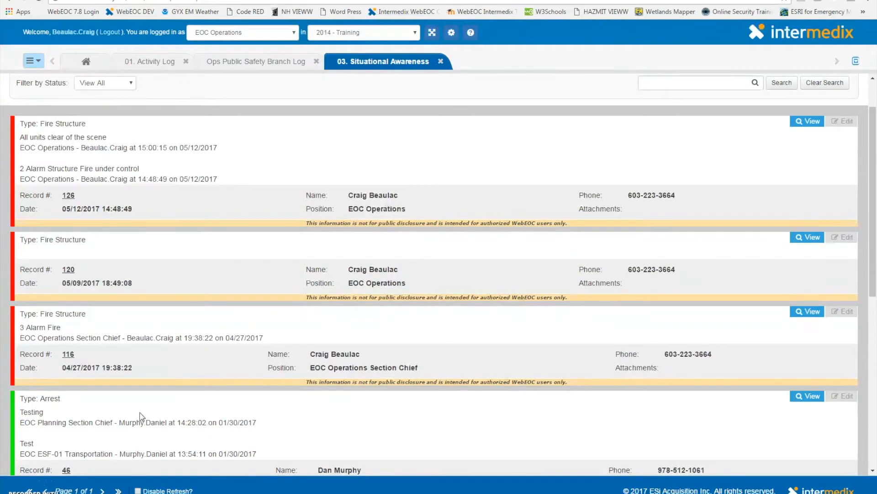
pyautogui.scroll(1, 141, 416)
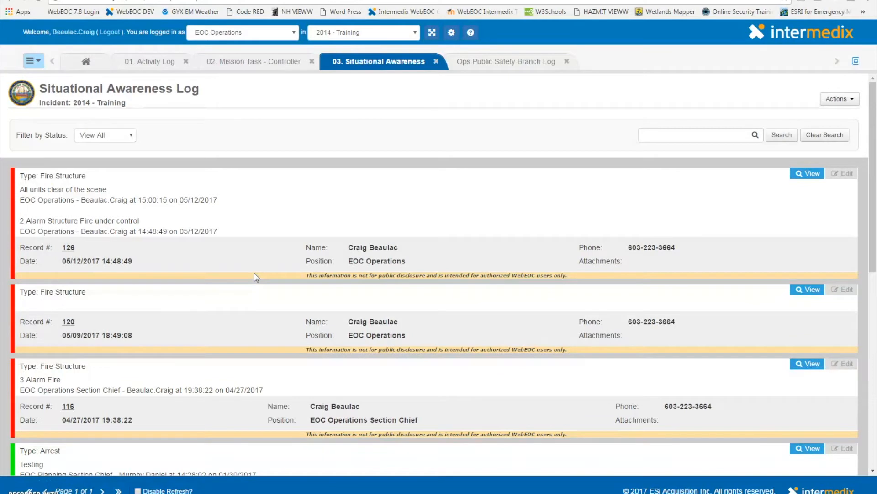
# Switch between the open board tabs and move the Situational Awareness tab ahead of the Mission Task tab
pyautogui.click(232, 63)
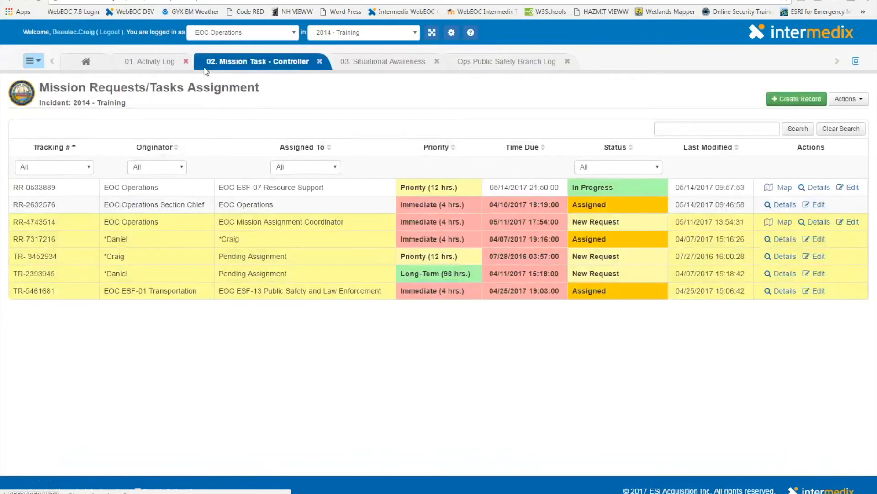
pyautogui.click(150, 62)
pyautogui.click(238, 62)
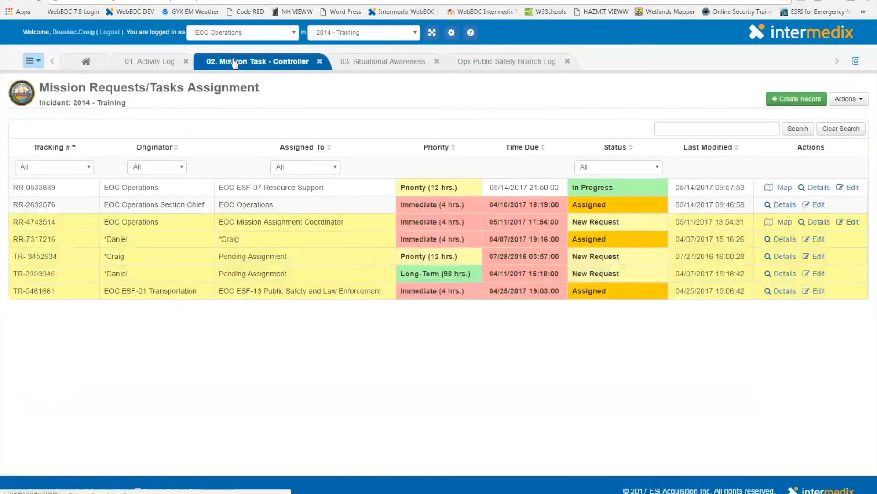
pyautogui.click(376, 69)
pyautogui.moveTo(315, 65); pyautogui.dragTo(283, 64)
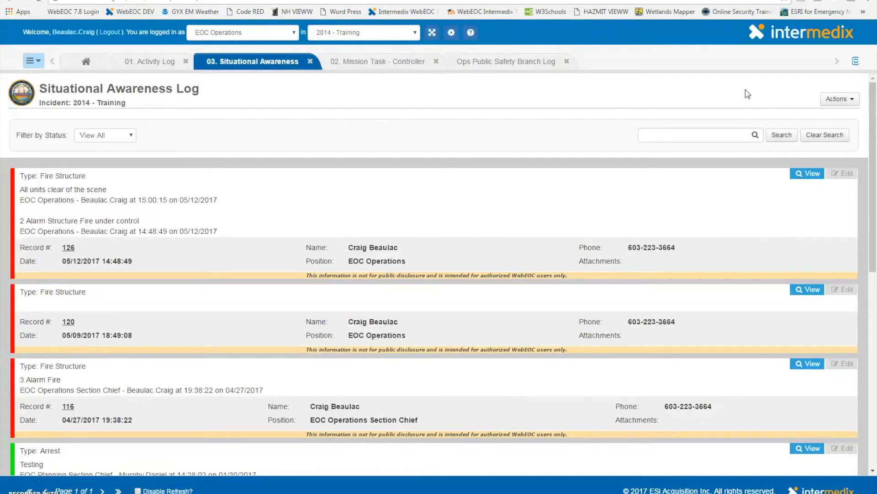
# Use the tab list to switch to the Mission Task tab, then close all open tabs
pyautogui.click(856, 64)
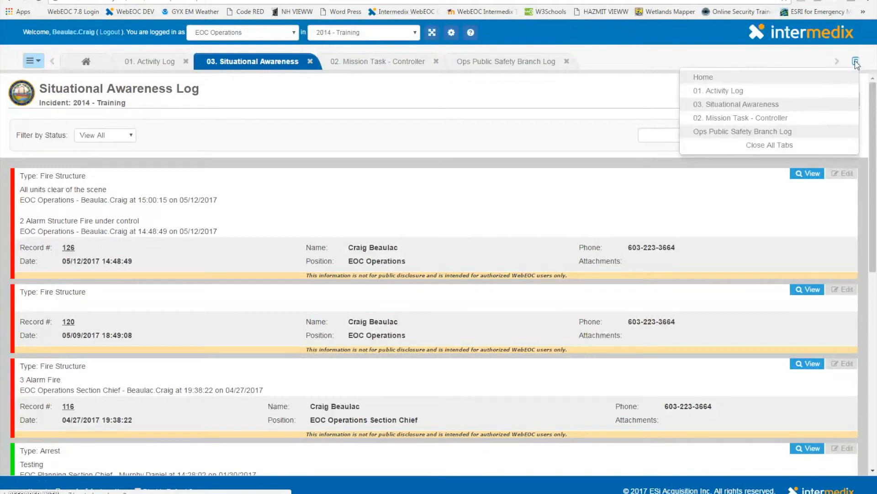
pyautogui.click(808, 118)
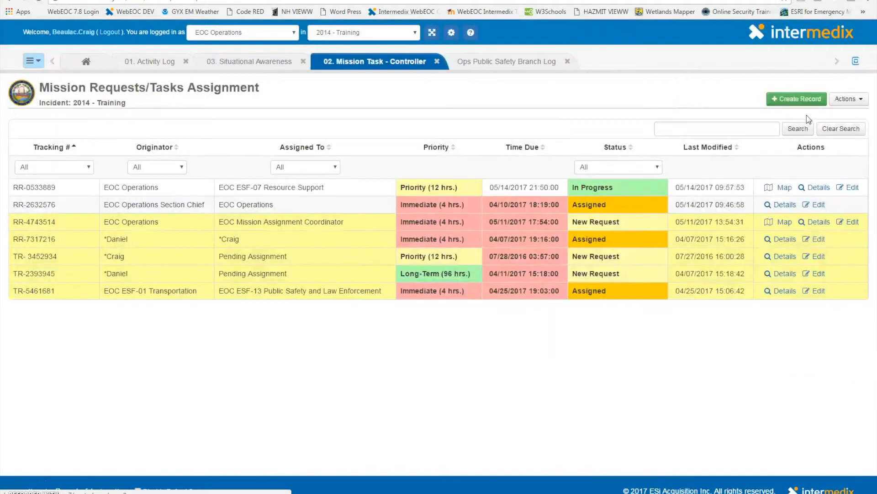
pyautogui.click(858, 65)
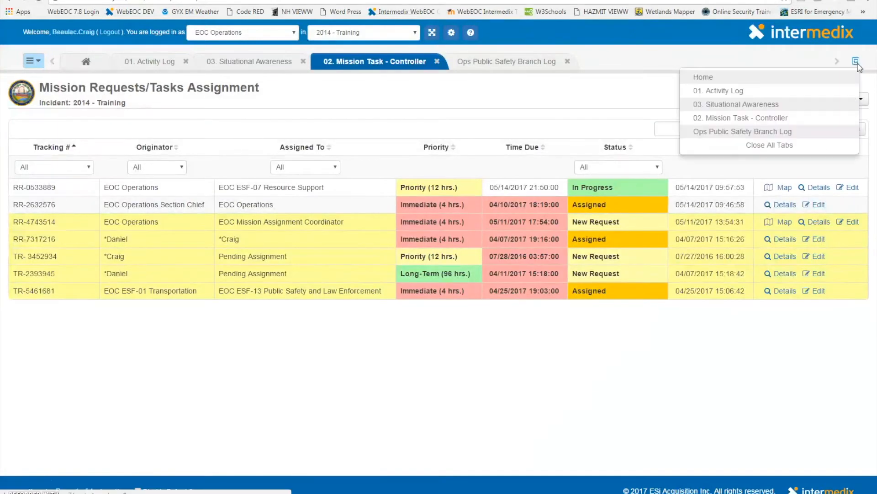
pyautogui.click(798, 146)
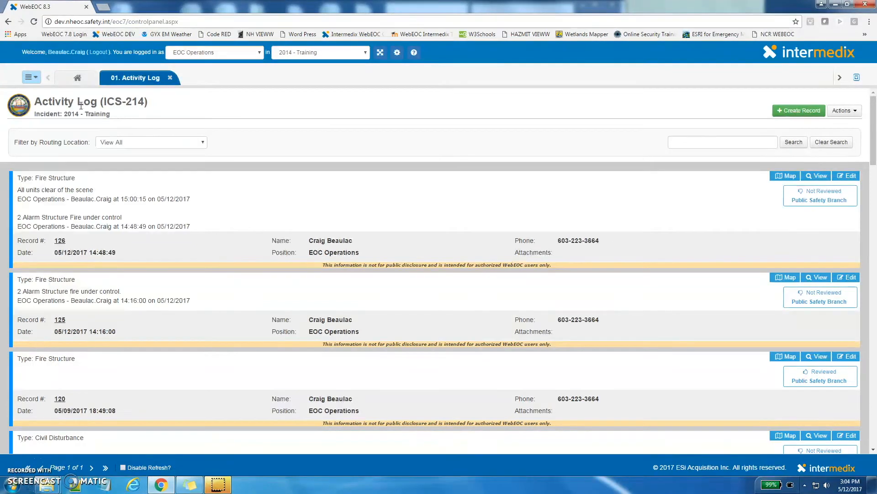
# Open the 02. Mission Task - Controller board and create a new mission record
pyautogui.click(30, 76)
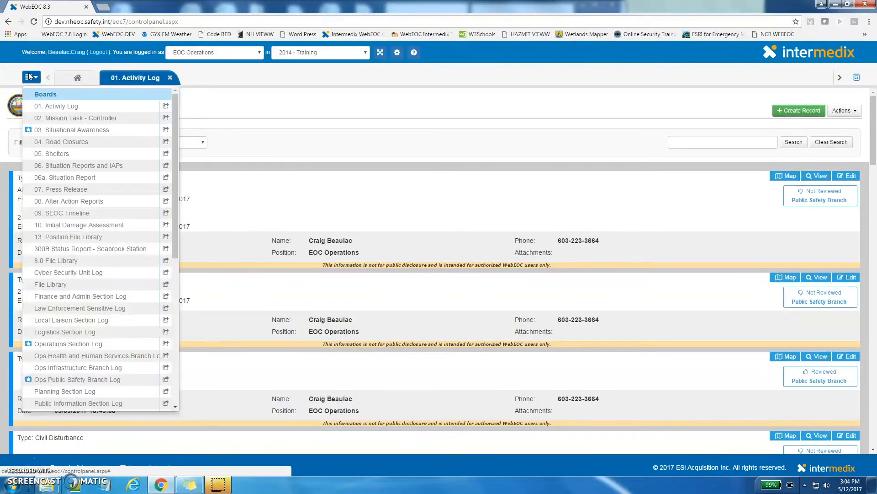
pyautogui.click(105, 122)
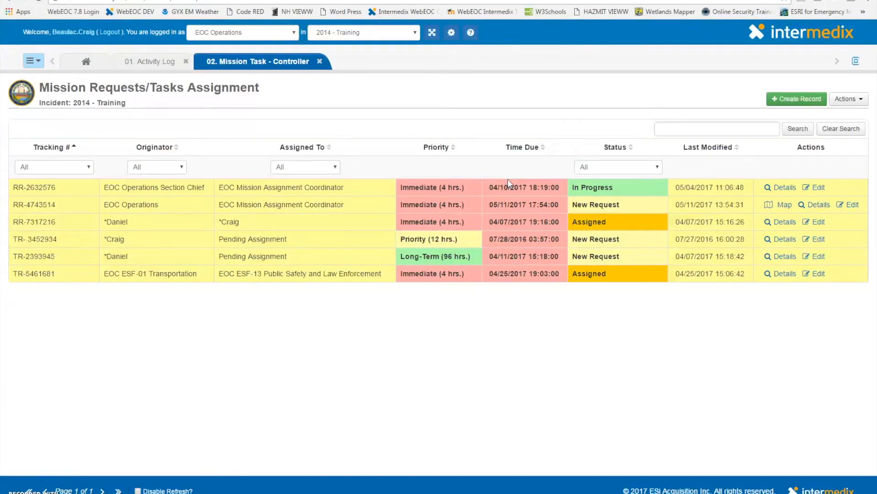
pyautogui.click(791, 103)
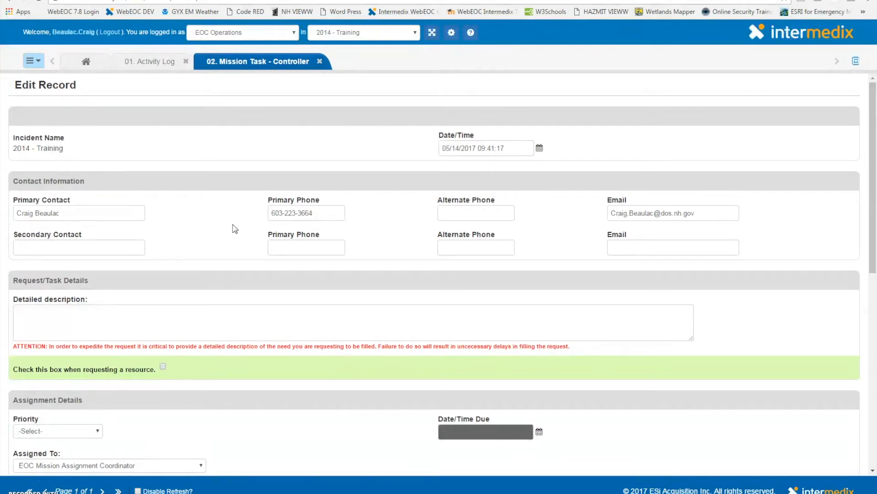
# Mark the new mission request as a resource request
pyautogui.click(197, 314)
pyautogui.scroll(-2, 196, 317)
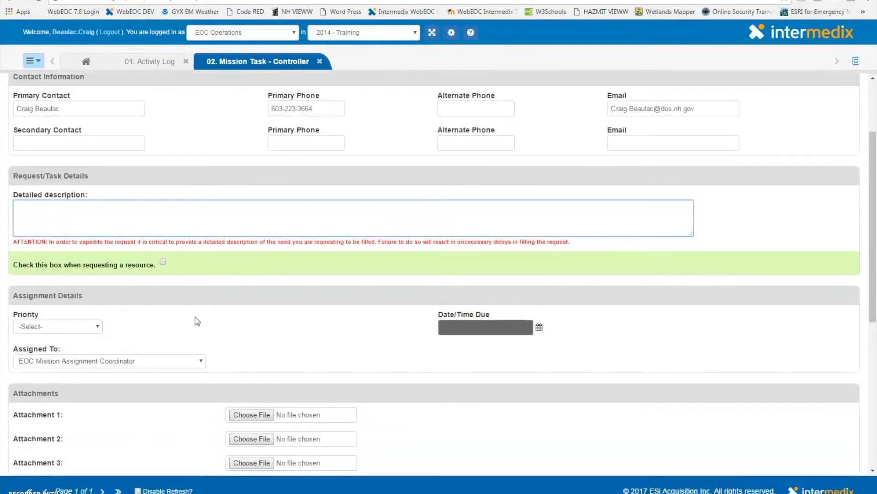
pyautogui.click(163, 263)
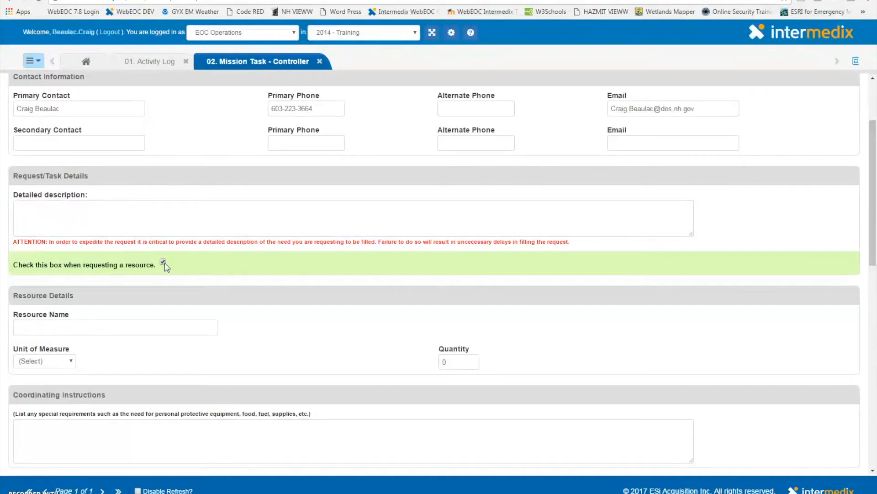
# Review the resource details, delivery address and priority options on the mission form
pyautogui.scroll(-1, 166, 266)
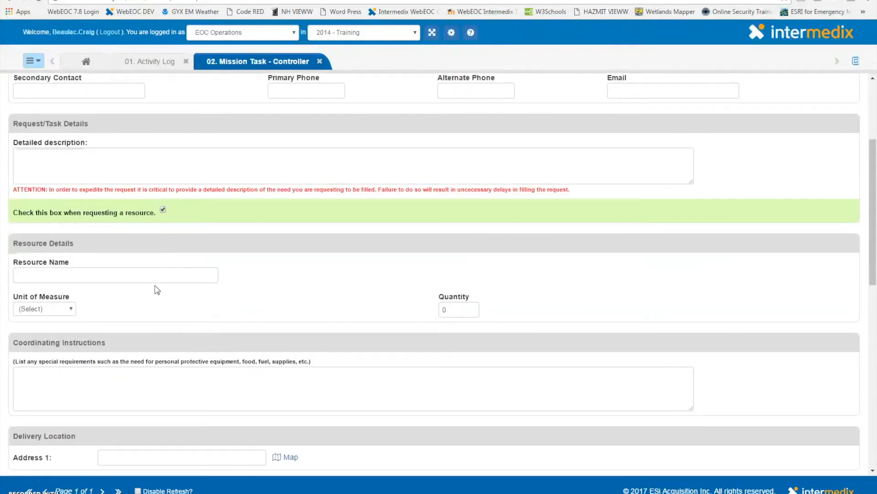
pyautogui.scroll(-2, 159, 291)
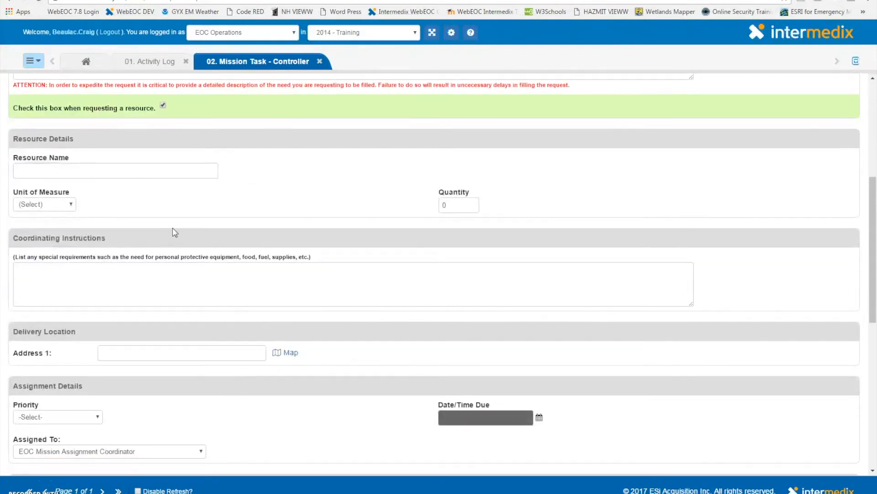
pyautogui.scroll(-1, 174, 232)
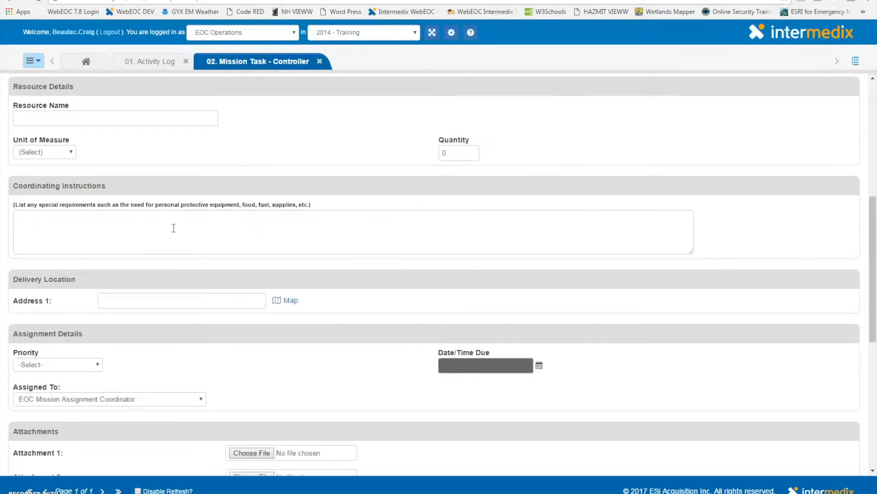
pyautogui.scroll(-2, 174, 228)
pyautogui.click(182, 195)
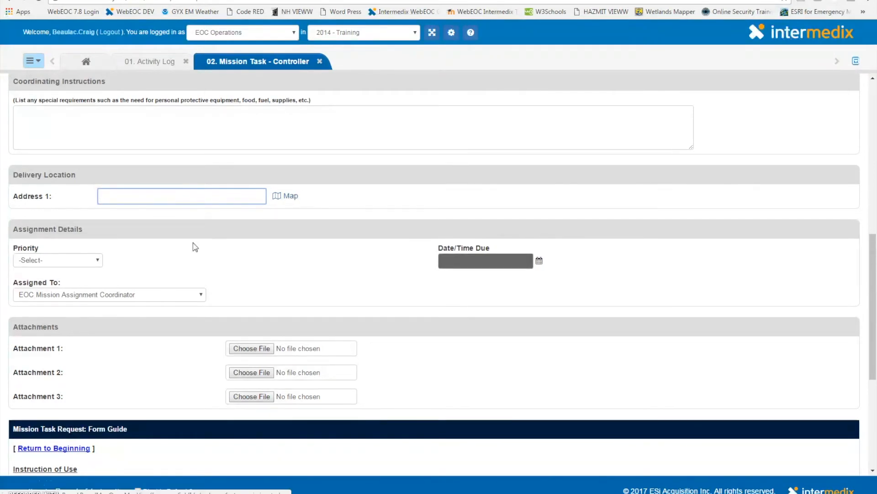
pyautogui.click(98, 260)
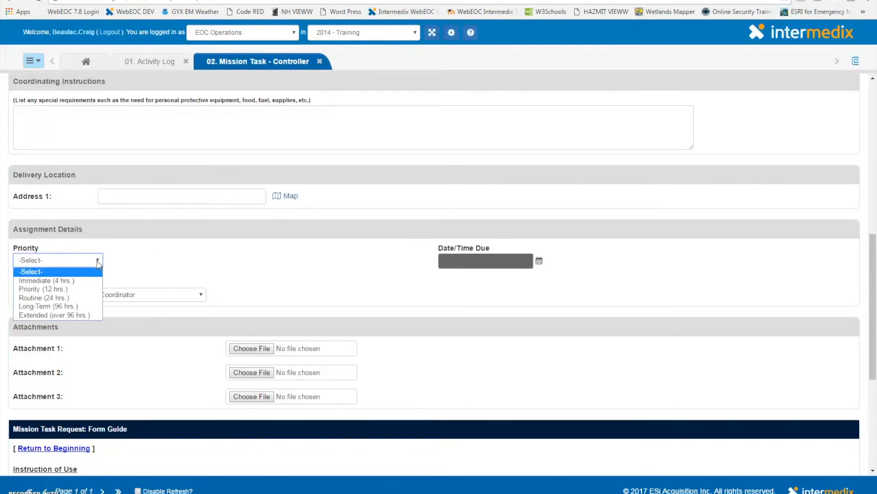
pyautogui.click(98, 264)
# Review the Assigned To options and the form guide at the end of the mission form
pyautogui.scroll(-1, 138, 262)
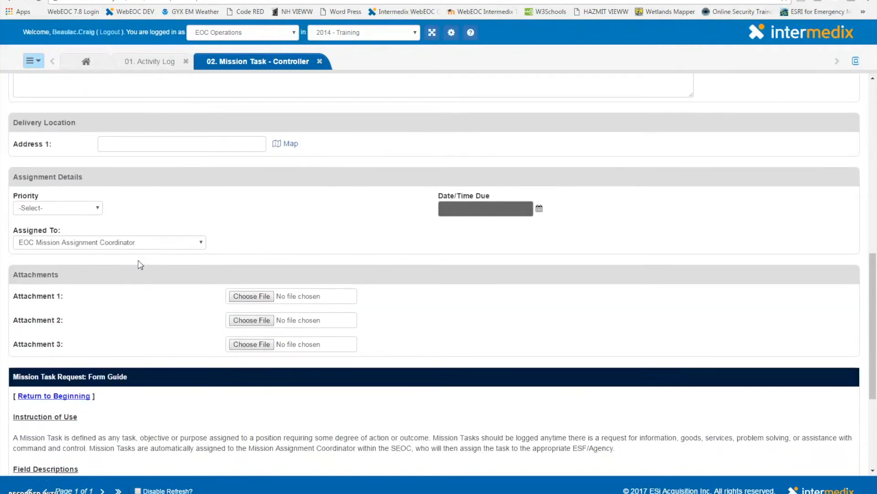
pyautogui.click(101, 245)
pyautogui.click(100, 245)
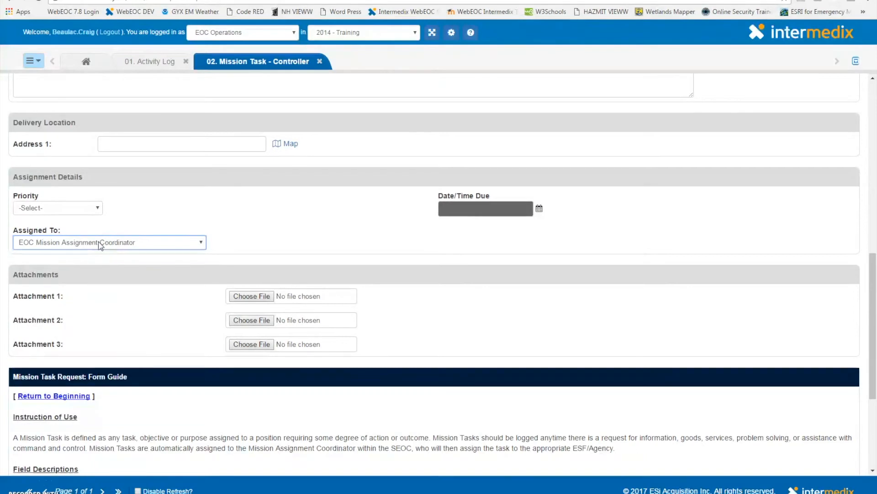
pyautogui.click(202, 218)
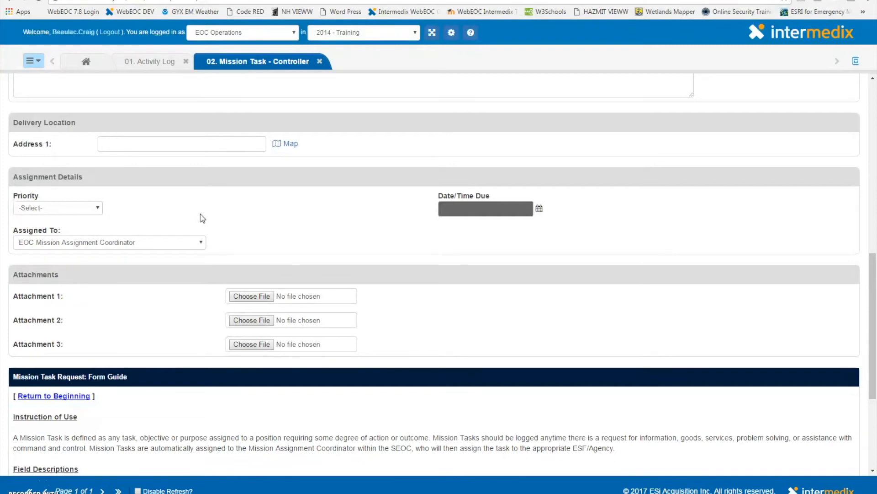
pyautogui.scroll(-1, 202, 218)
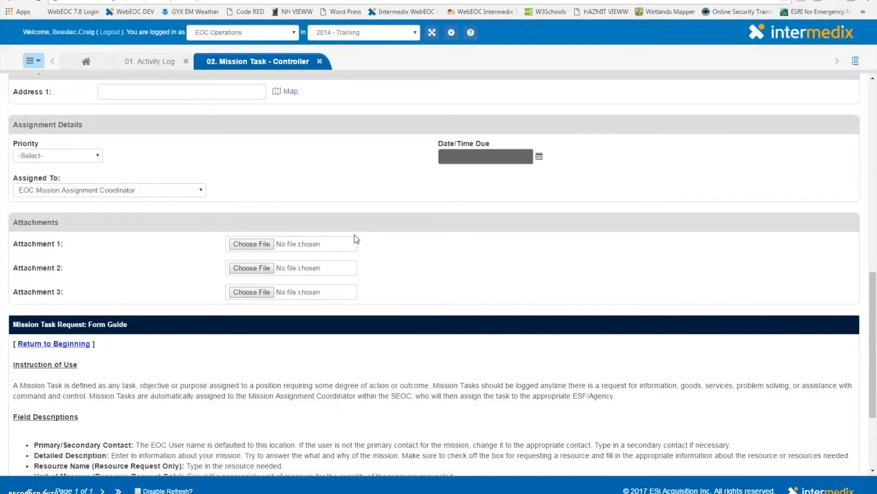
pyautogui.scroll(-3, 685, 265)
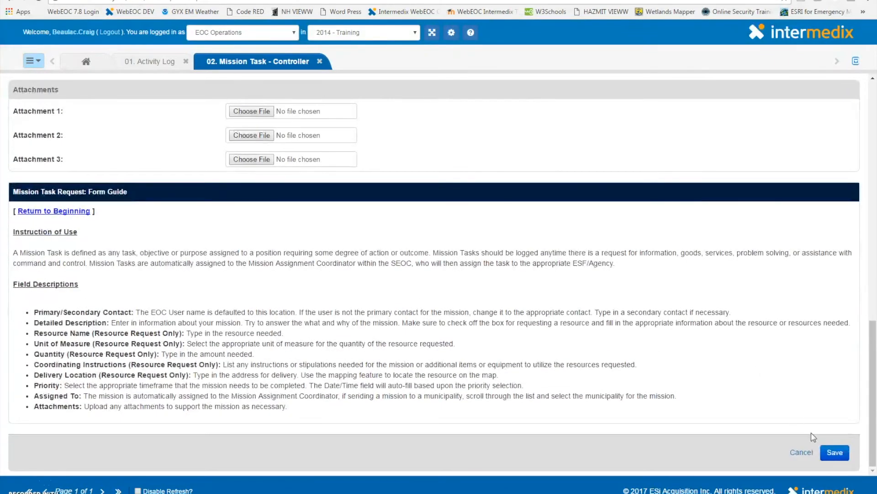
# Save the mission request and open its record details on the Mission Task - Requests board
pyautogui.click(825, 457)
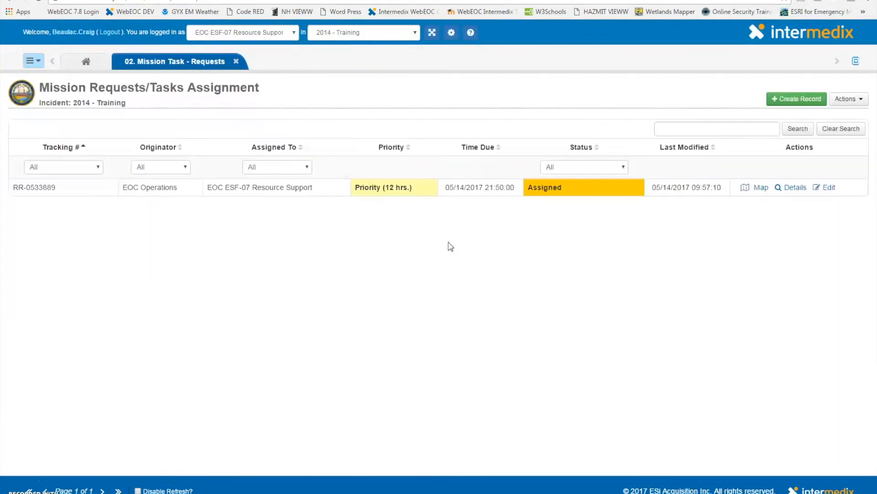
pyautogui.click(799, 188)
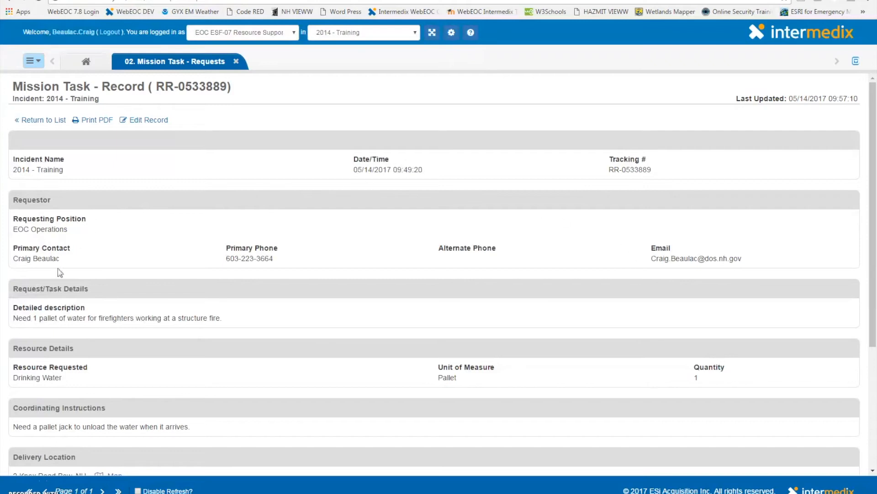
pyautogui.scroll(-2, 93, 316)
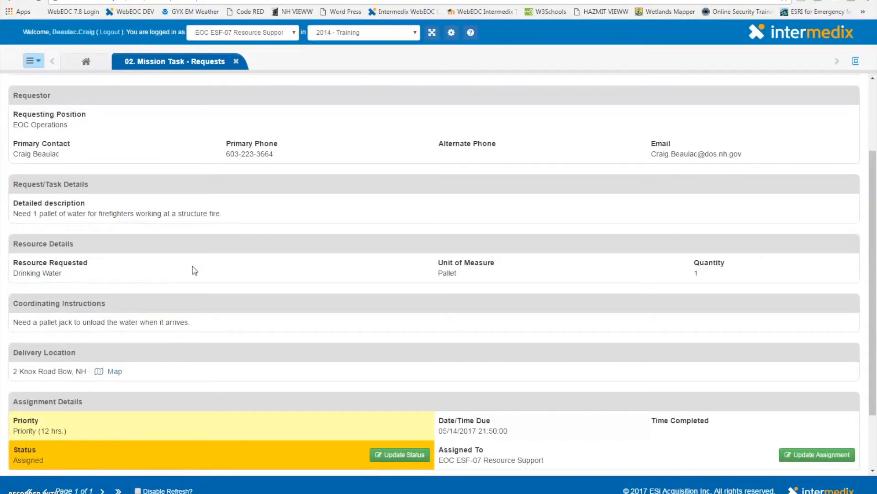
pyautogui.scroll(-2, 188, 320)
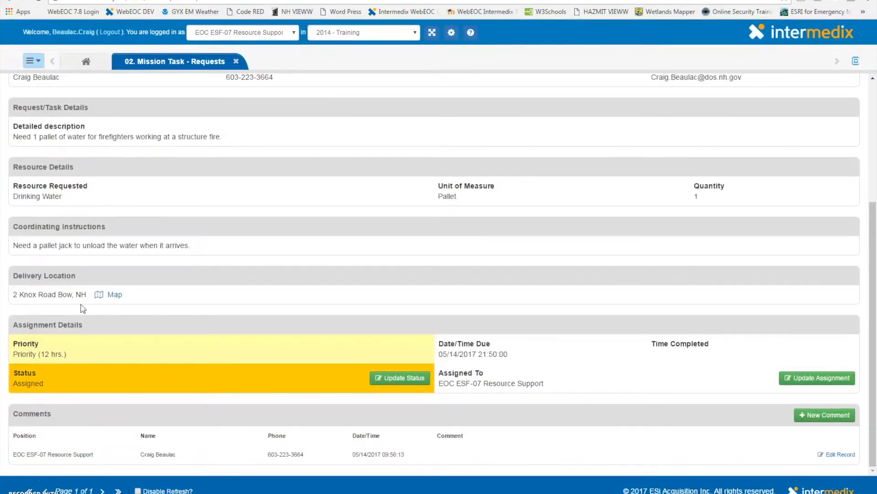
# Update the mission's status to In Progress
pyautogui.click(405, 379)
pyautogui.click(367, 183)
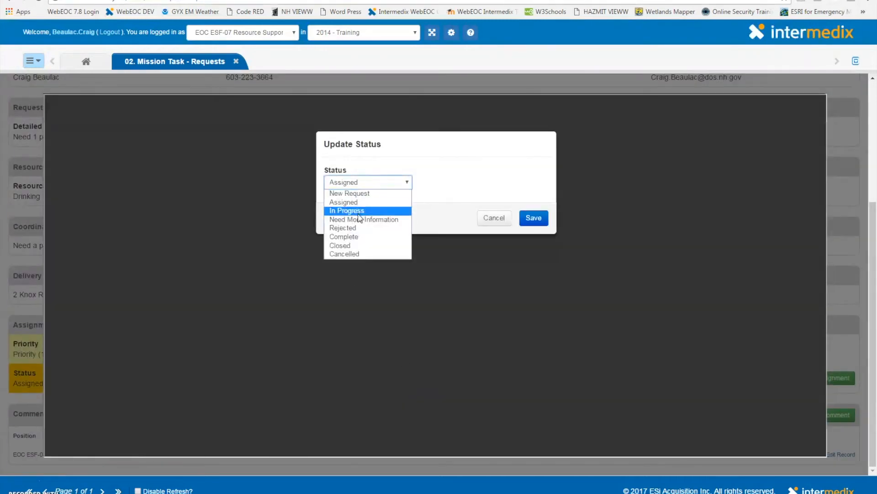
pyautogui.click(411, 208)
pyautogui.click(544, 222)
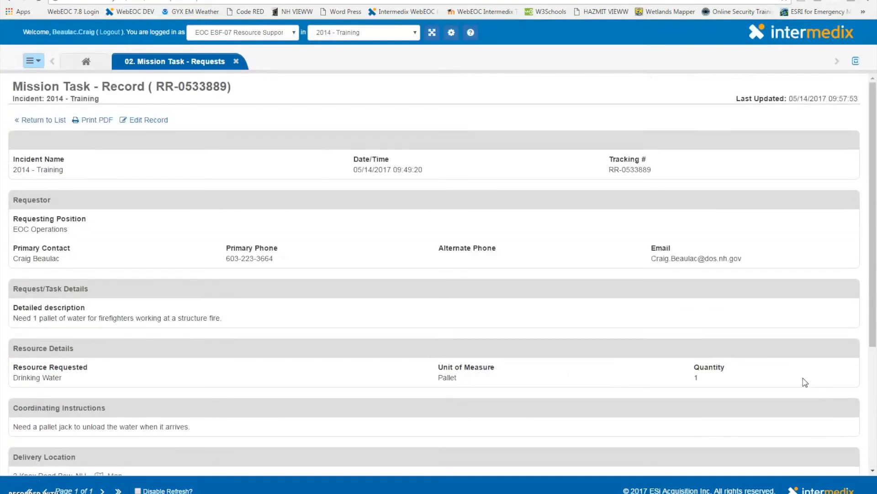
pyautogui.scroll(-4, 805, 382)
pyautogui.click(804, 379)
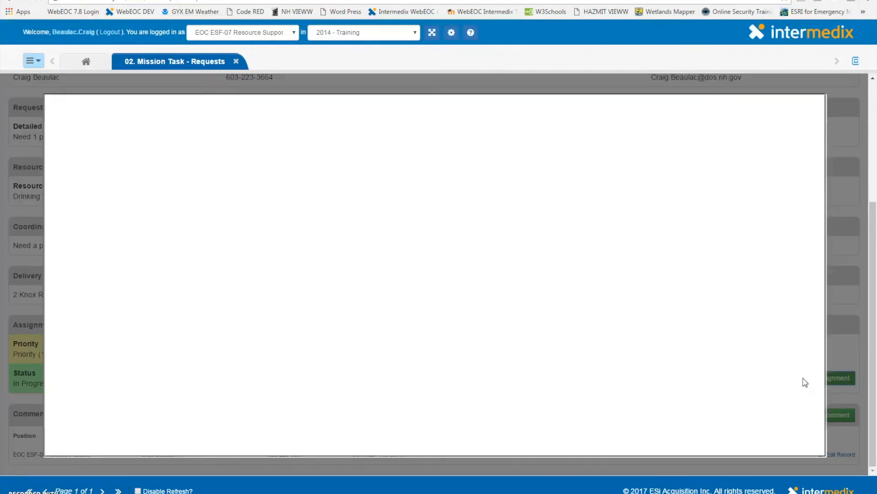
pyautogui.click(508, 218)
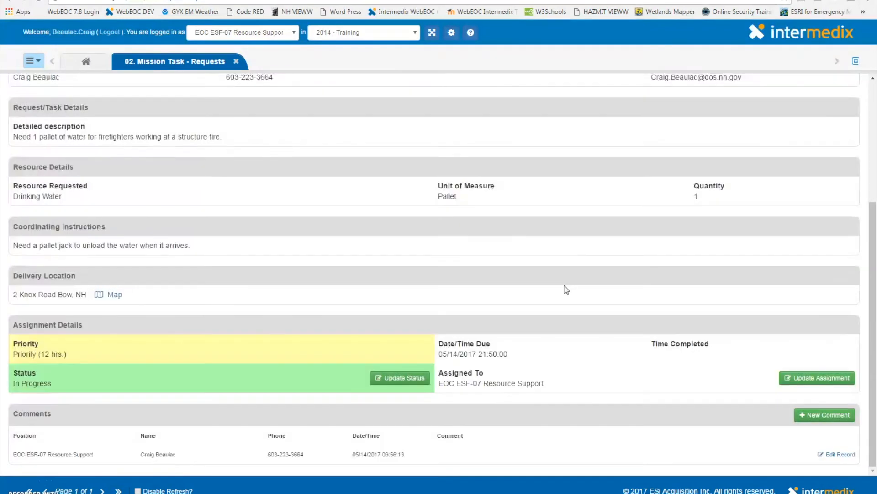
# Add a new comment to the mission record: "Water is on the way, ETA 1 hour"
pyautogui.click(815, 416)
pyautogui.click(160, 244)
pyautogui.write('Water ')
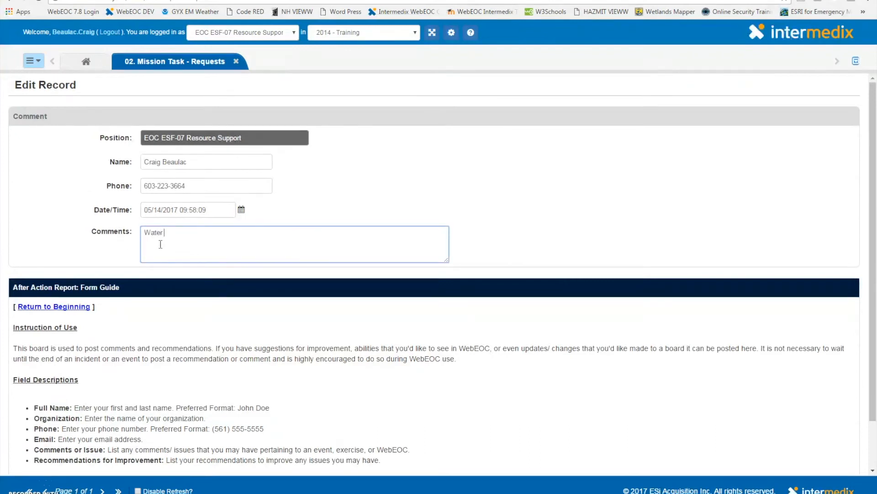
pyautogui.write('is on the way, ETA 1 hour')
pyautogui.scroll(-2, 697, 382)
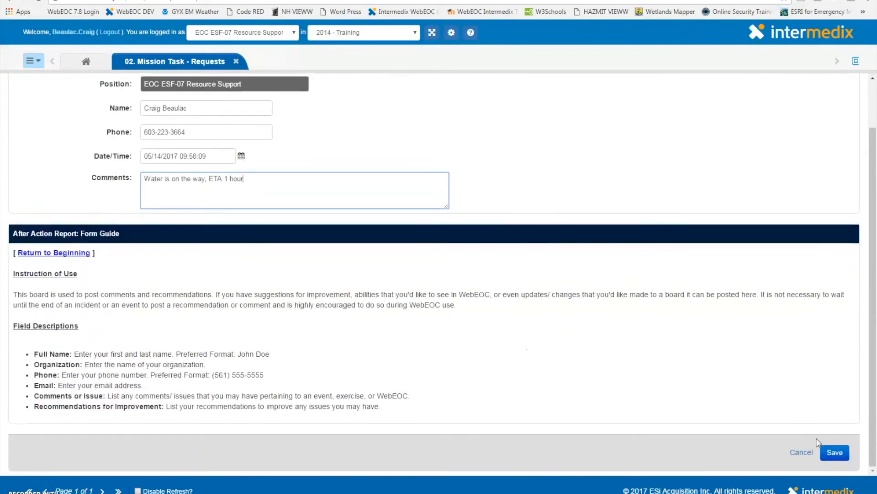
pyautogui.click(834, 453)
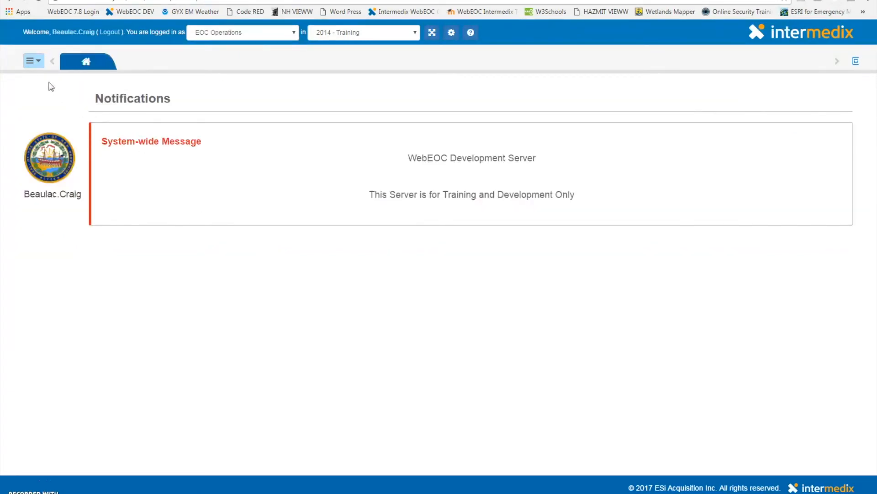
# Open the 04. Road Closures board and view the first listed closure on the map
pyautogui.click(33, 64)
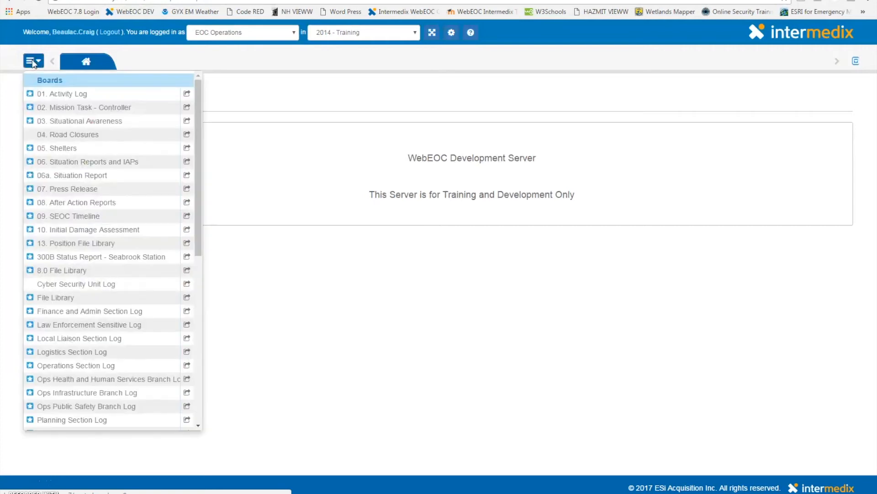
pyautogui.click(94, 137)
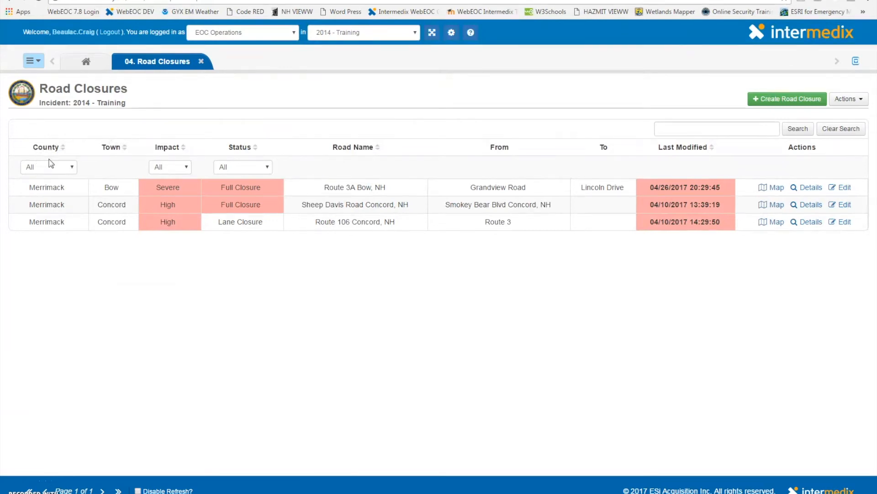
pyautogui.click(69, 167)
pyautogui.click(68, 167)
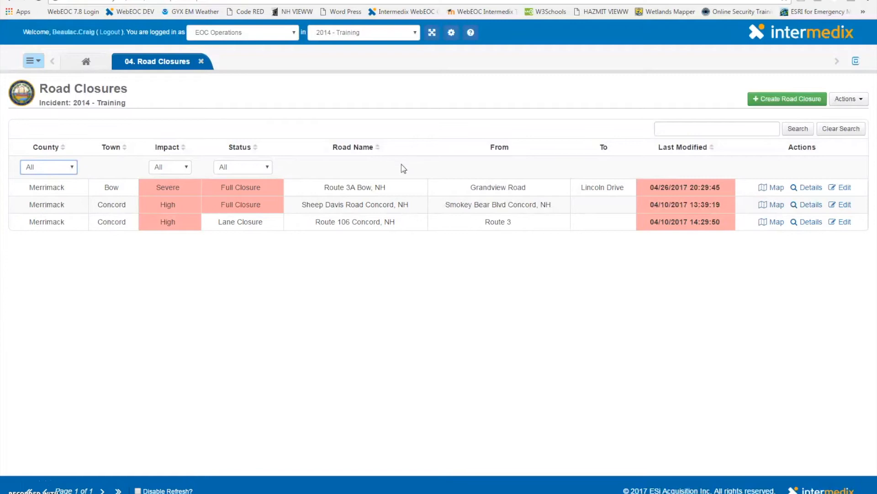
pyautogui.click(776, 190)
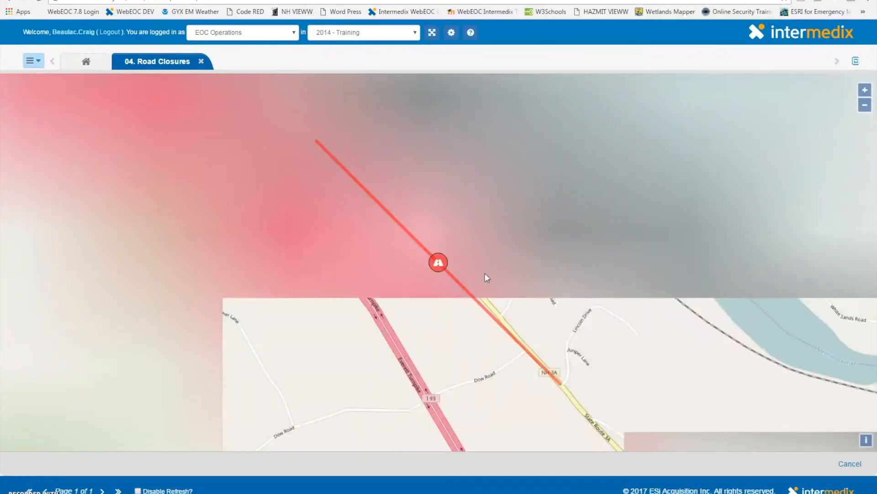
pyautogui.click(845, 464)
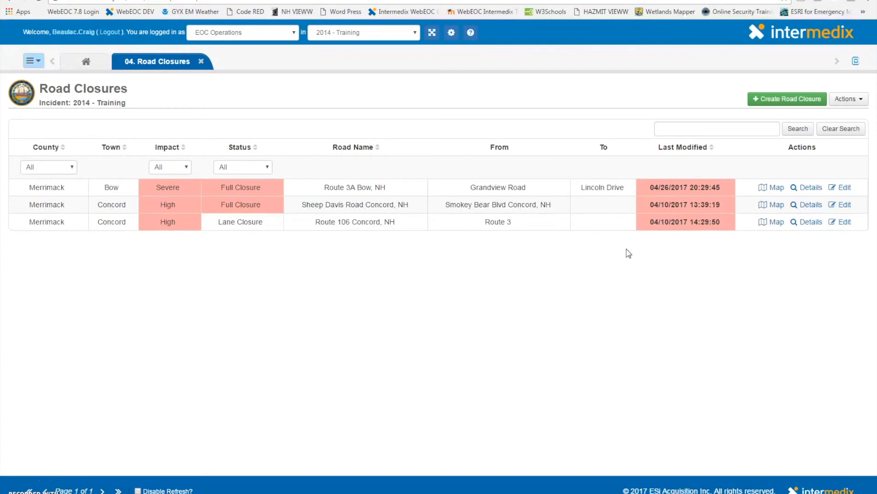
# View the details of the Route 3A Bow, NH closure and return to the list
pyautogui.click(808, 189)
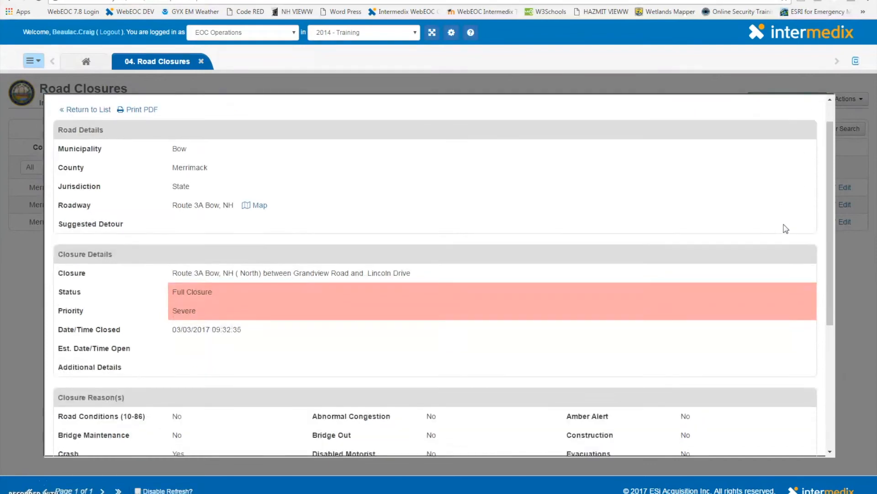
pyautogui.scroll(-5, 779, 233)
pyautogui.scroll(5, 558, 251)
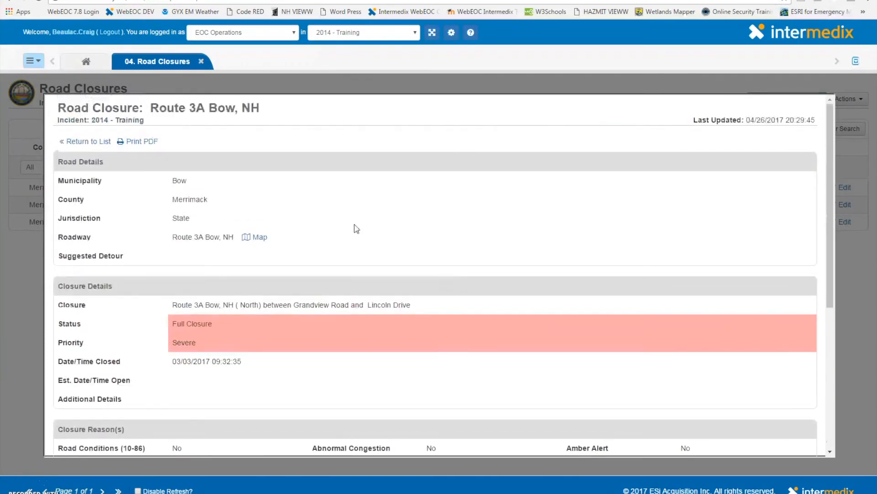
pyautogui.click(82, 143)
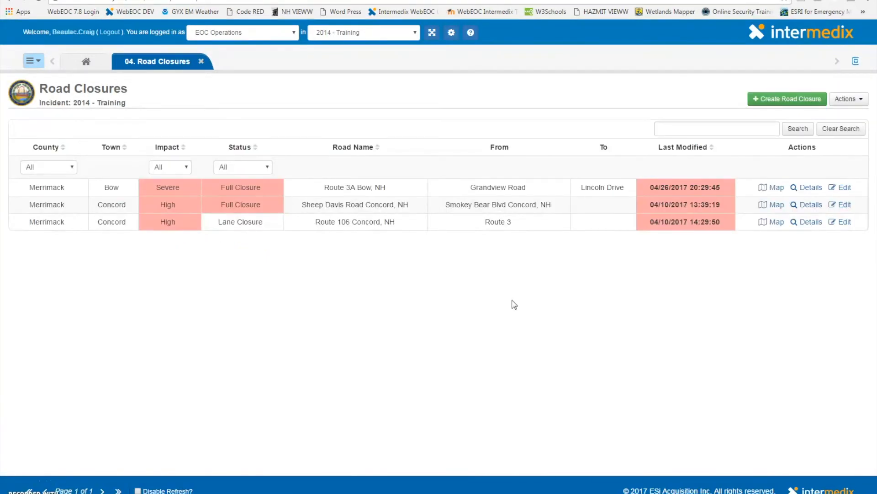
# Create a new road closure and set its municipality to Bow
pyautogui.click(765, 101)
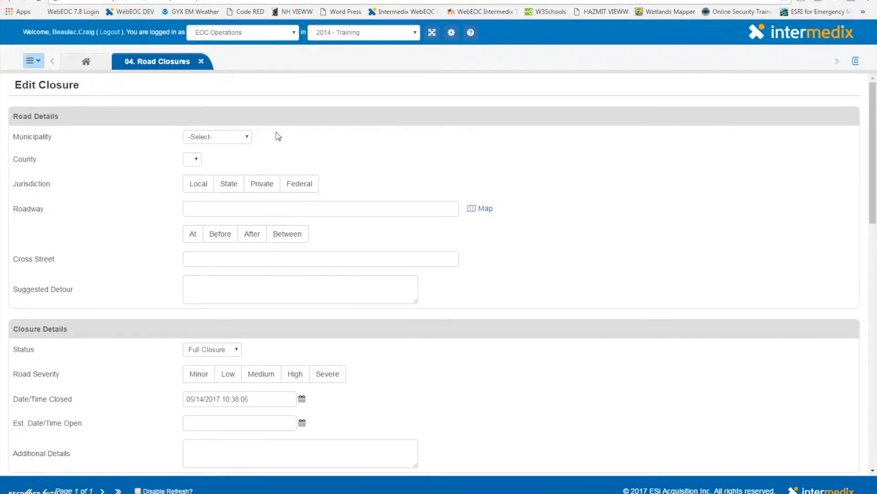
pyautogui.click(246, 137)
pyautogui.write('bow')
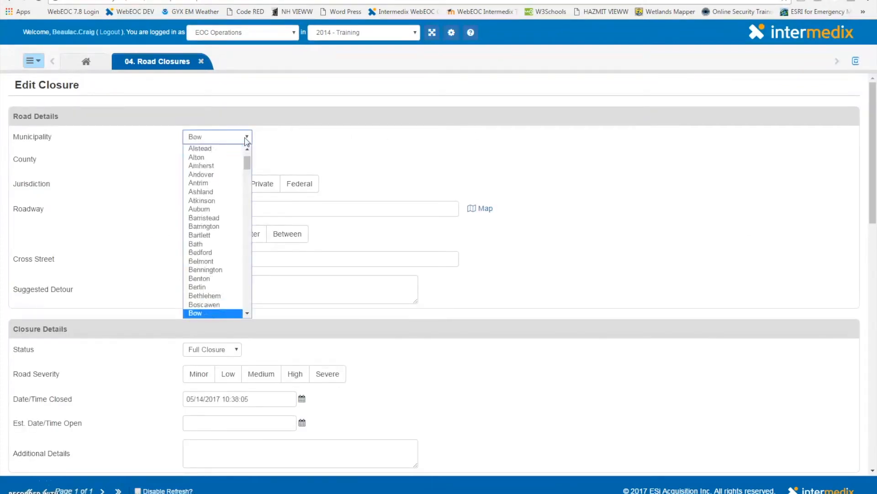
pyautogui.press('Return')
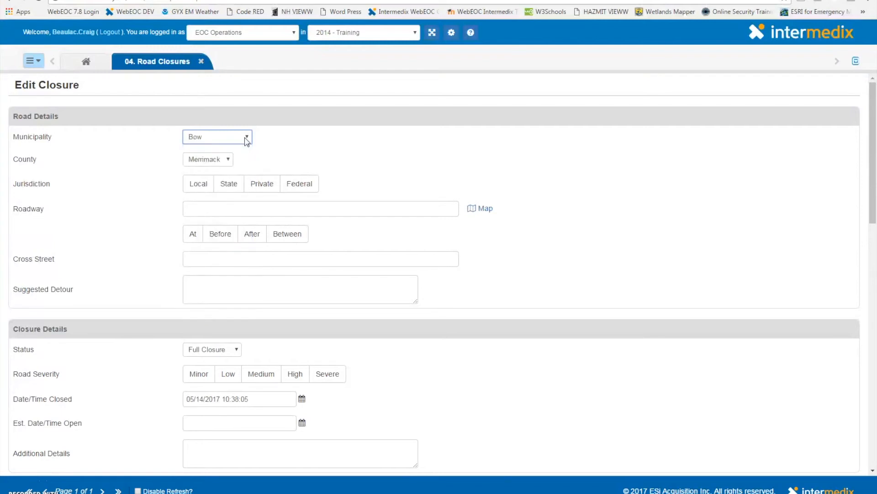
# Set the jurisdiction to Local and the roadway to Rand Road Bow, NH
pyautogui.click(197, 184)
pyautogui.click(204, 207)
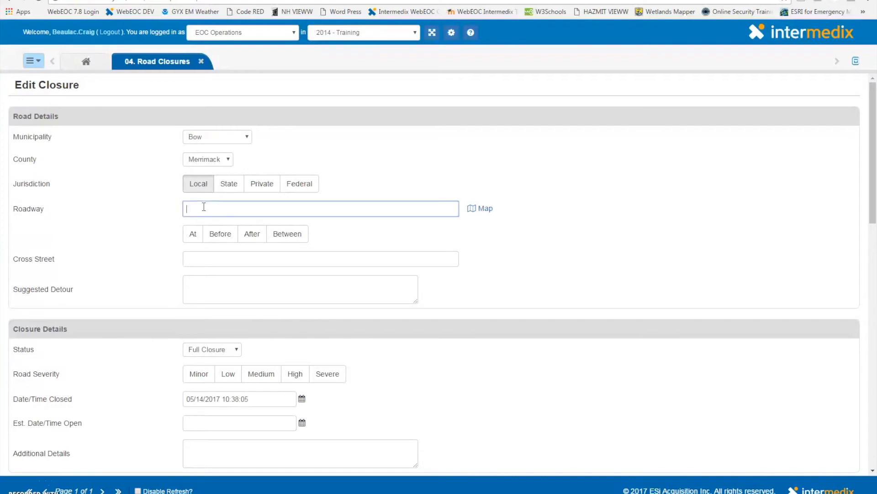
pyautogui.write('Rand')
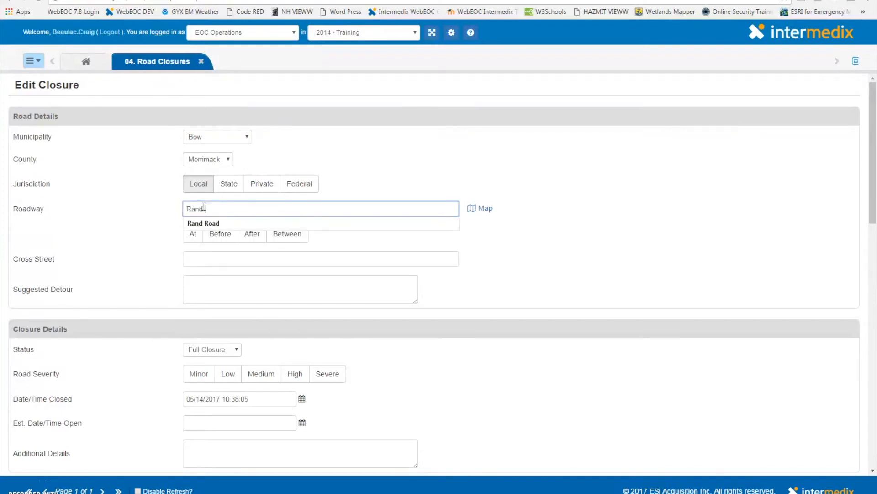
pyautogui.write(' Road ')
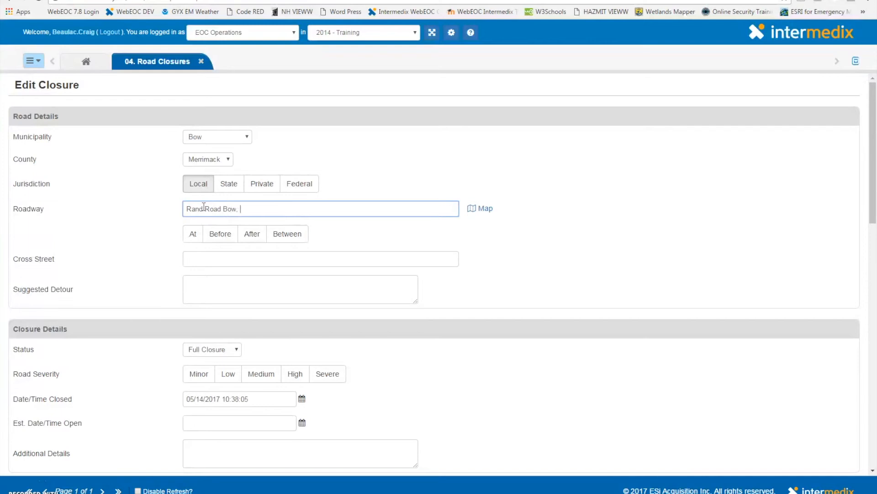
pyautogui.write('Bow, NH')
# Draw a line on the map along Rand Road between Clough Street and Jones Avenue and save it
pyautogui.click(473, 208)
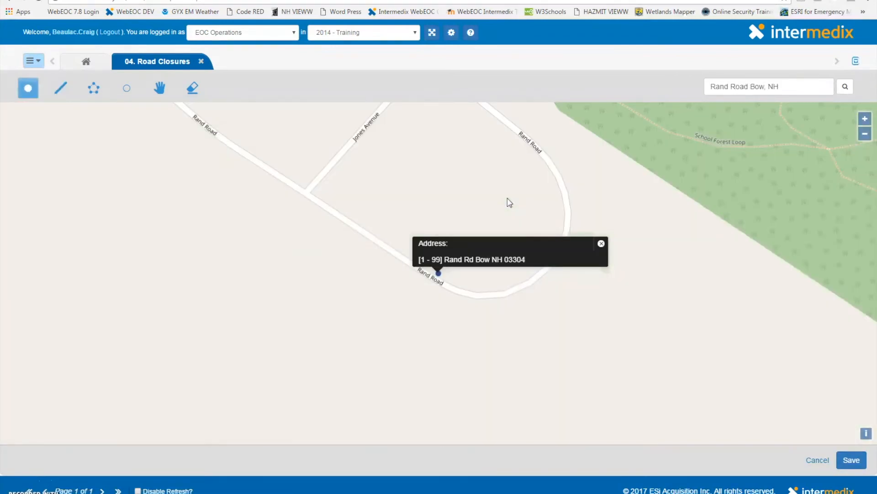
pyautogui.moveTo(376, 180)
pyautogui.mouseDown()
pyautogui.moveTo(462, 247)
pyautogui.moveTo(475, 272)
pyautogui.mouseUp()
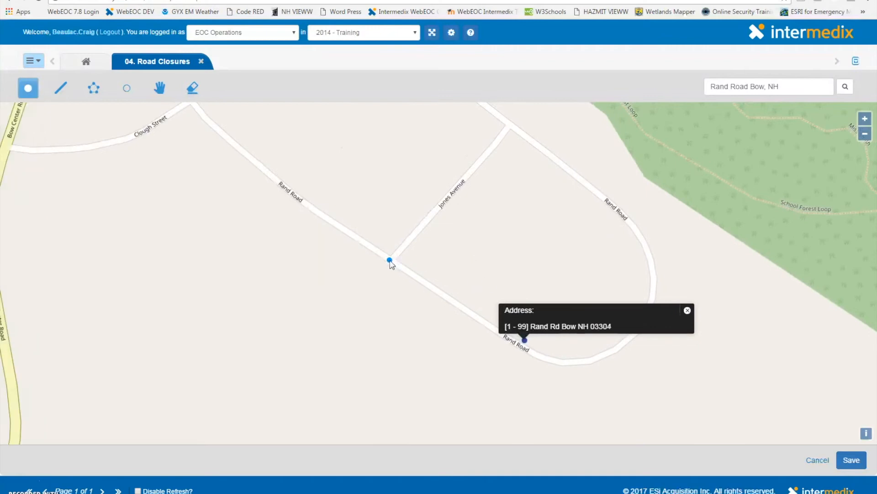
pyautogui.moveTo(161, 169); pyautogui.dragTo(184, 208)
pyautogui.click(60, 87)
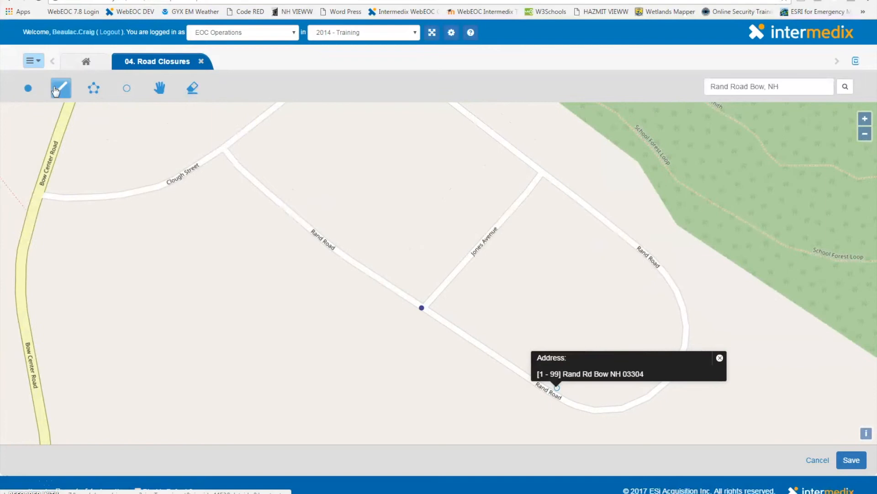
pyautogui.click(227, 153)
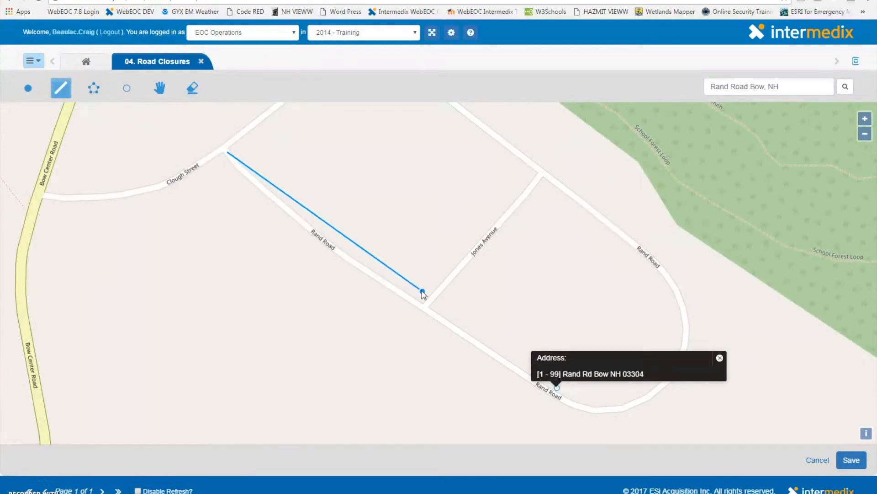
pyautogui.doubleClick(425, 308)
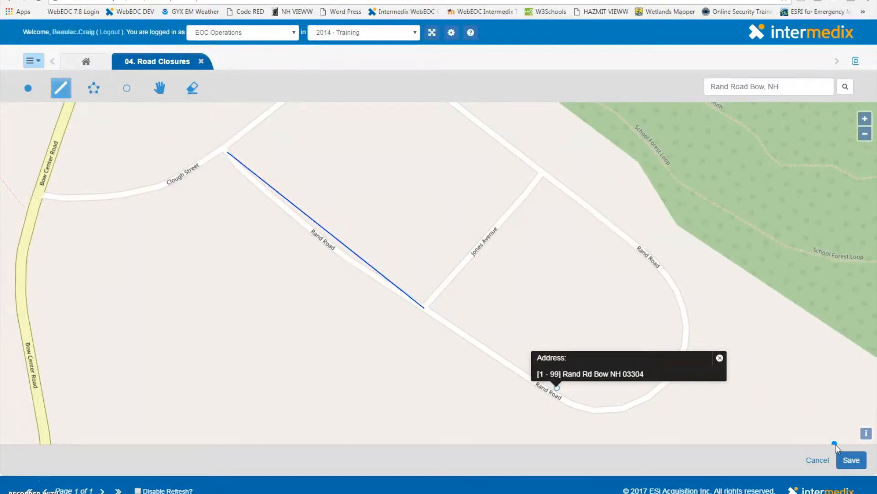
pyautogui.click(847, 460)
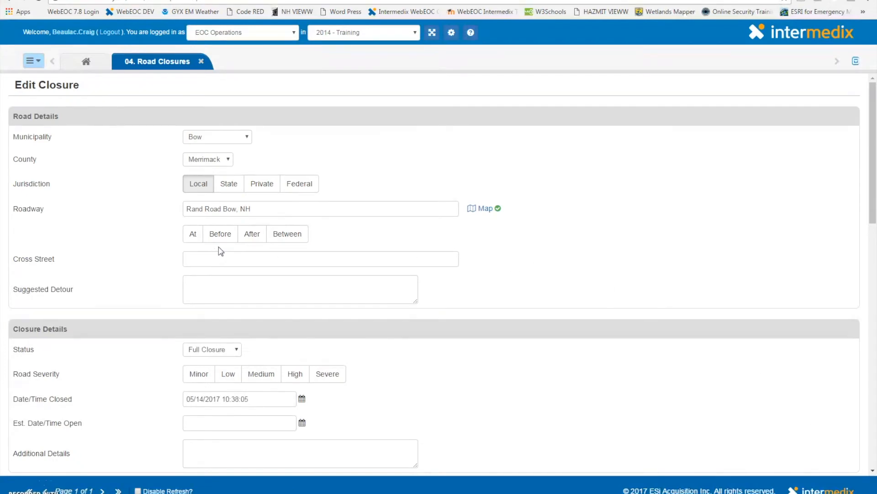
# Set the closure as Between, with cross streets Clough Street and Jones Ave
pyautogui.click(293, 235)
pyautogui.click(272, 264)
pyautogui.write('Clough Street')
pyautogui.press('Tab')
pyautogui.write('Jon')
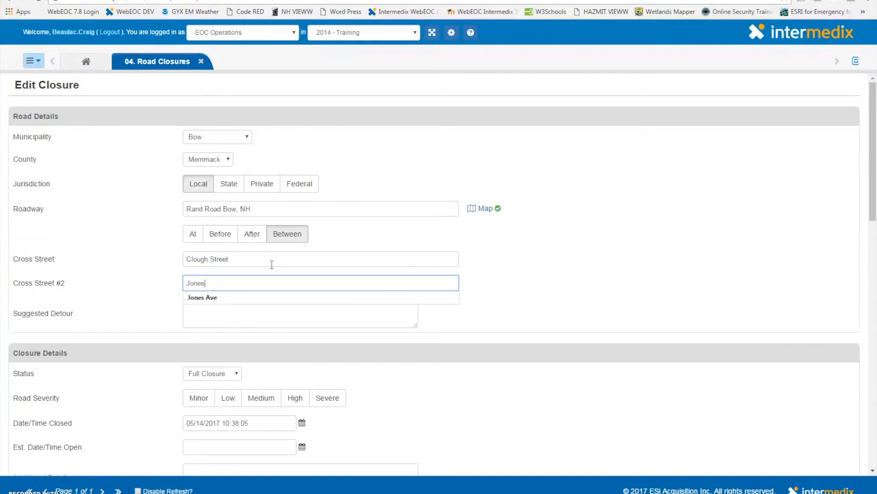
pyautogui.press('Tab')
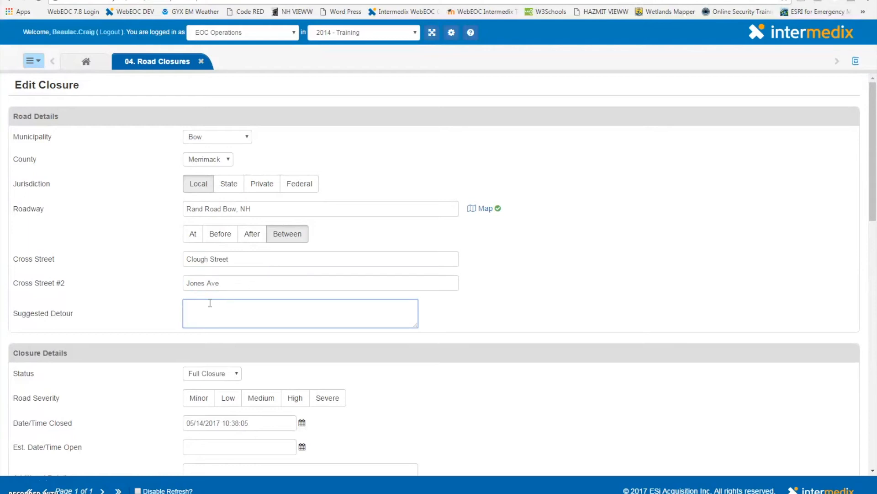
# Set the closure status to Lane Closure and the road severity to Minor
pyautogui.scroll(-1, 229, 314)
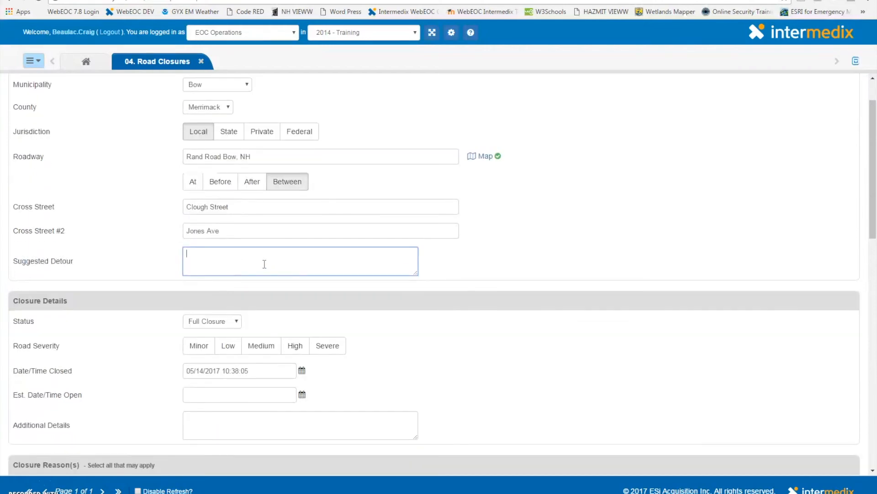
pyautogui.scroll(-2, 251, 258)
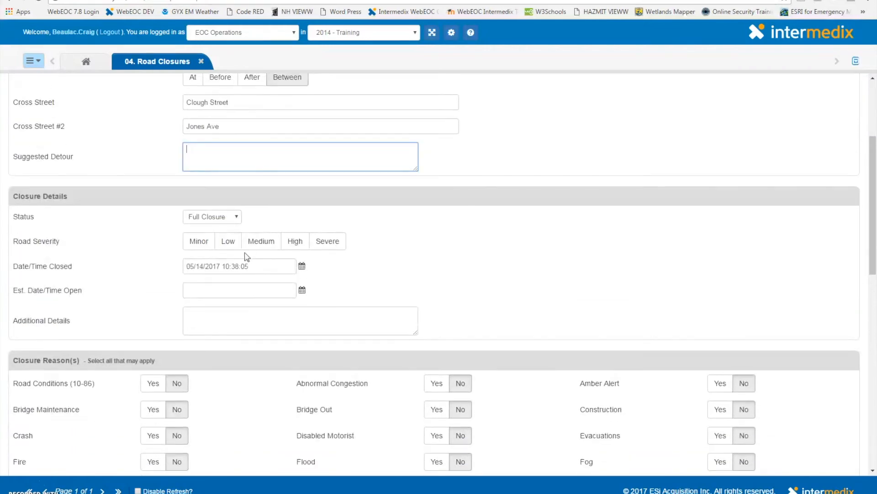
pyautogui.click(225, 220)
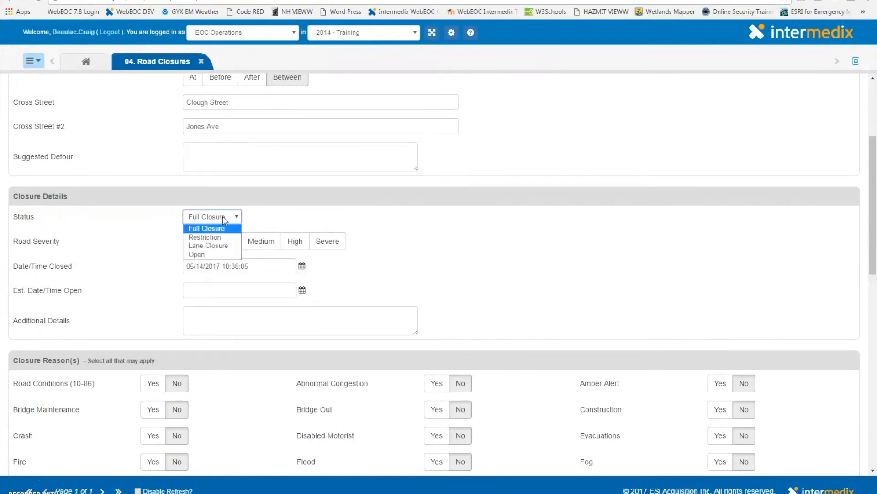
pyautogui.click(213, 247)
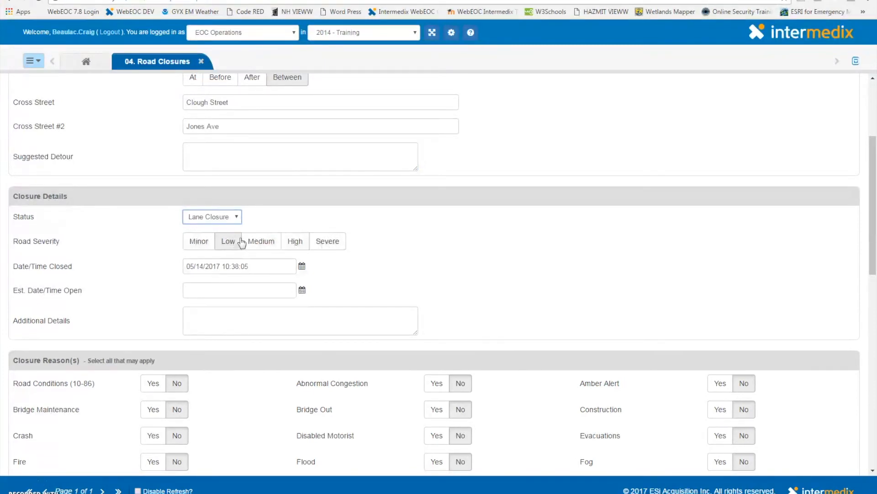
pyautogui.click(205, 241)
# Mark Utilities - Poles and Utilities - Wires as closure reasons and save the road closure
pyautogui.scroll(-1, 248, 263)
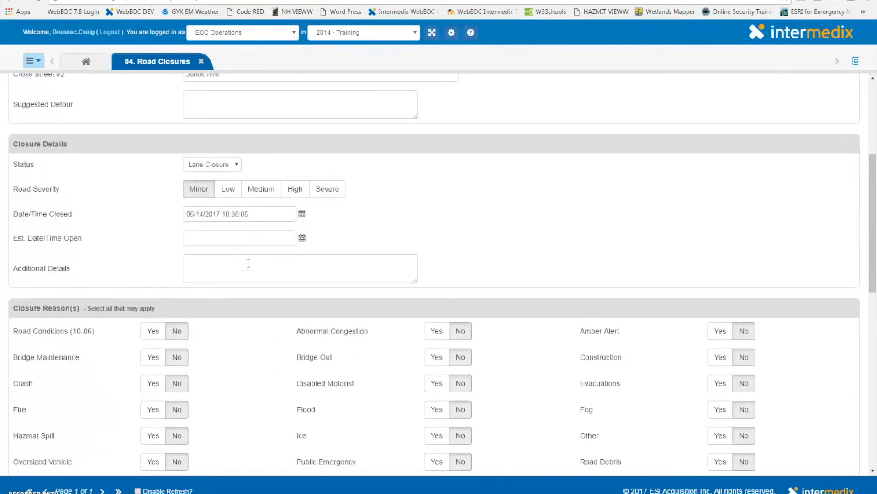
pyautogui.click(248, 264)
pyautogui.scroll(-2, 247, 264)
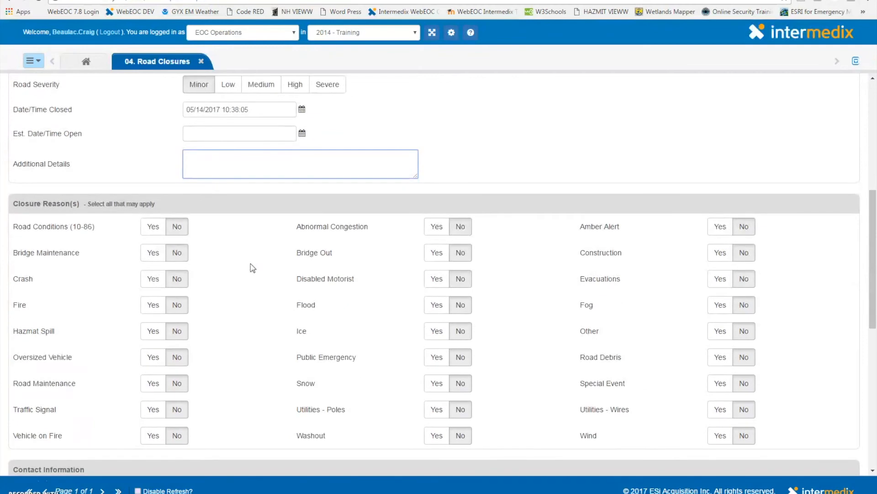
pyautogui.scroll(-1, 264, 238)
pyautogui.scroll(-1, 264, 238)
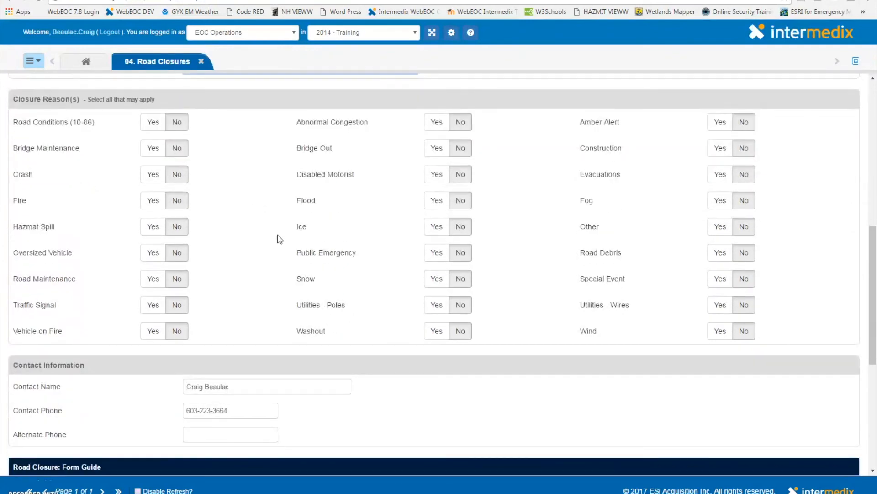
pyautogui.click(429, 307)
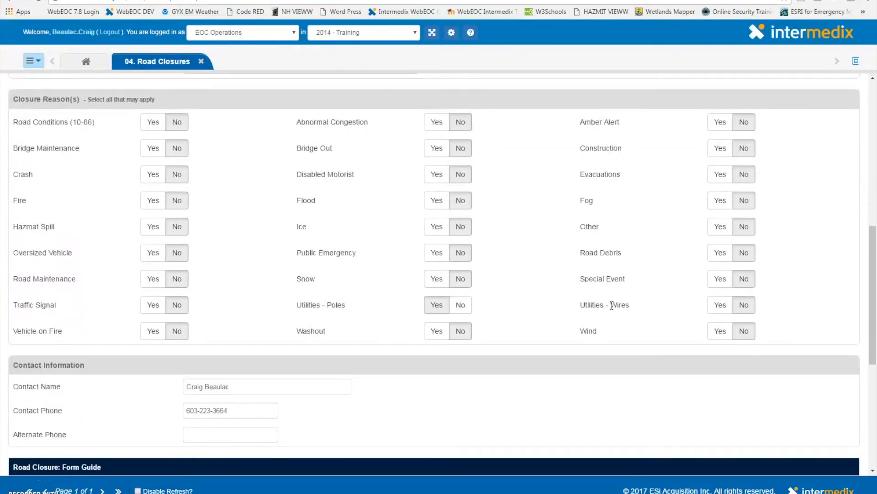
pyautogui.click(718, 308)
pyautogui.scroll(-2, 564, 312)
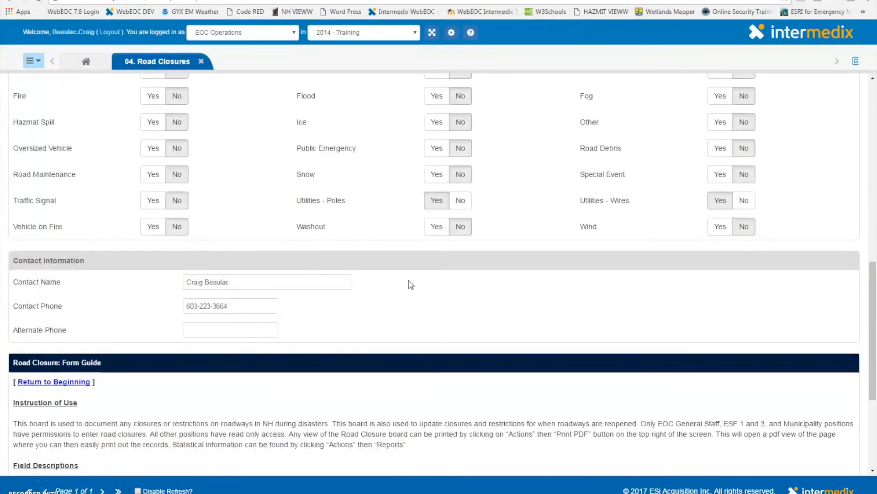
pyautogui.scroll(-3, 689, 317)
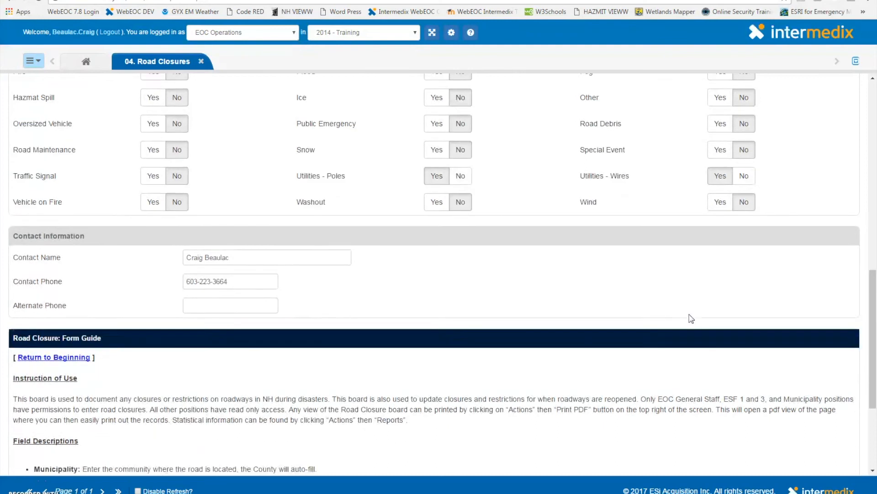
pyautogui.scroll(-1, 691, 319)
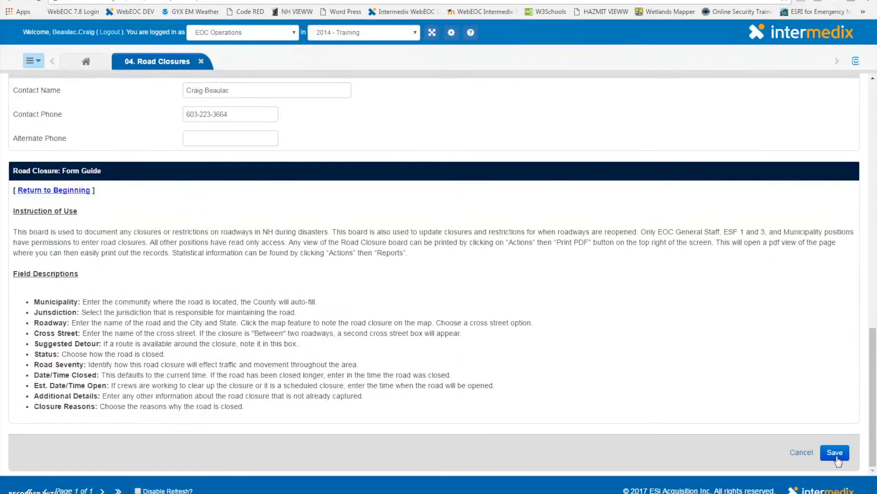
pyautogui.click(835, 453)
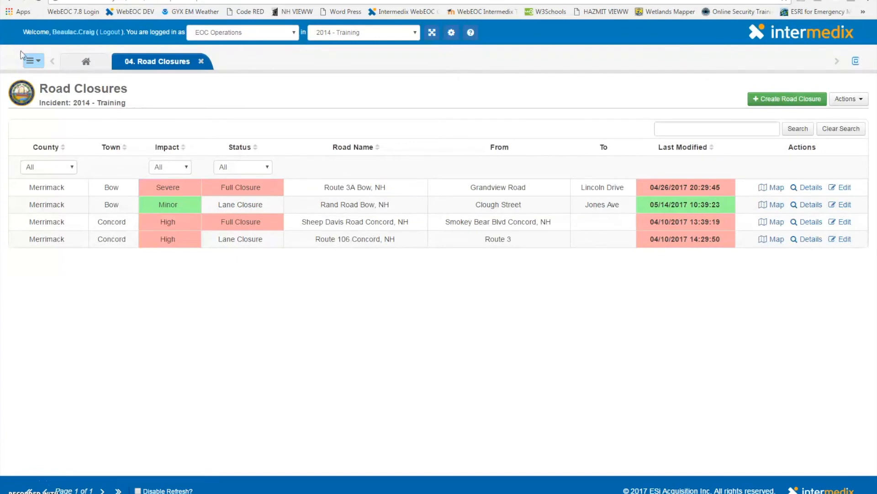
# Open the Shelters board and review Memorial High School's details and its map location
pyautogui.click(29, 62)
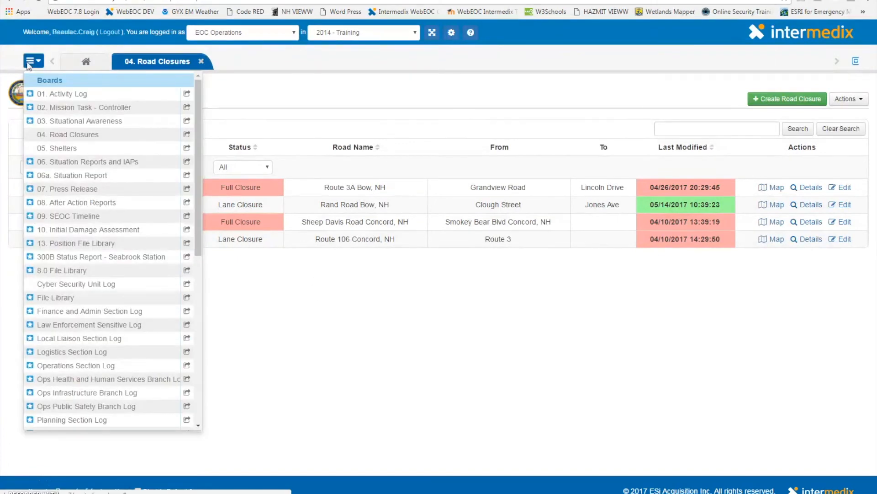
pyautogui.click(165, 150)
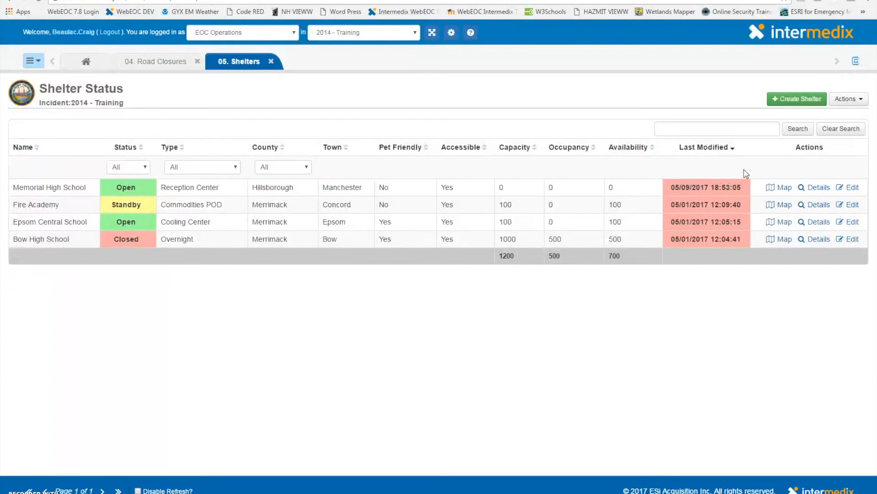
pyautogui.click(819, 188)
pyautogui.scroll(-3, 570, 231)
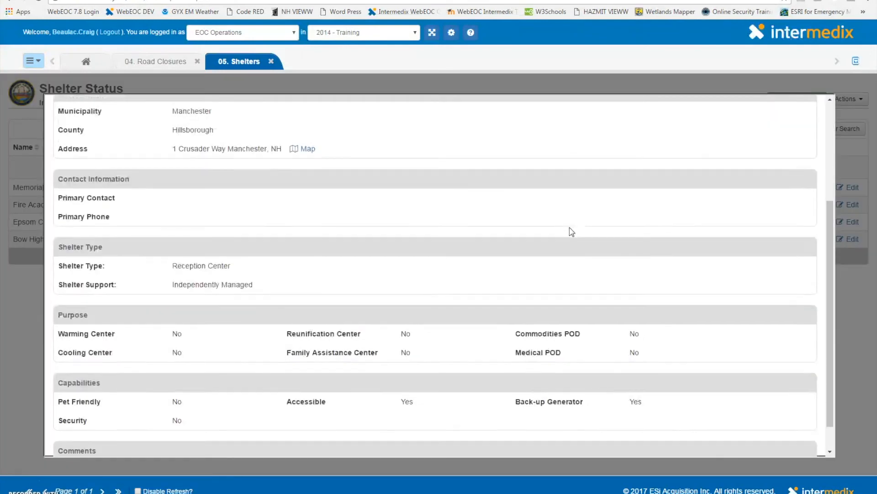
pyautogui.scroll(5, 569, 227)
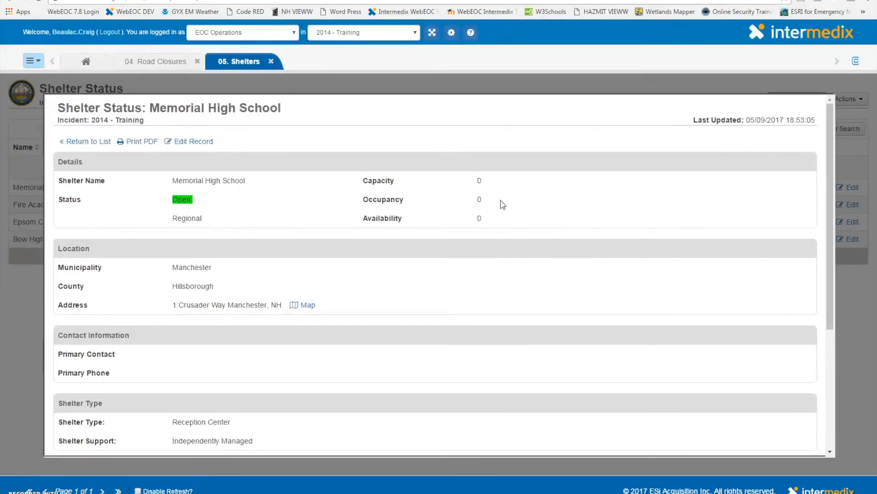
pyautogui.click(88, 141)
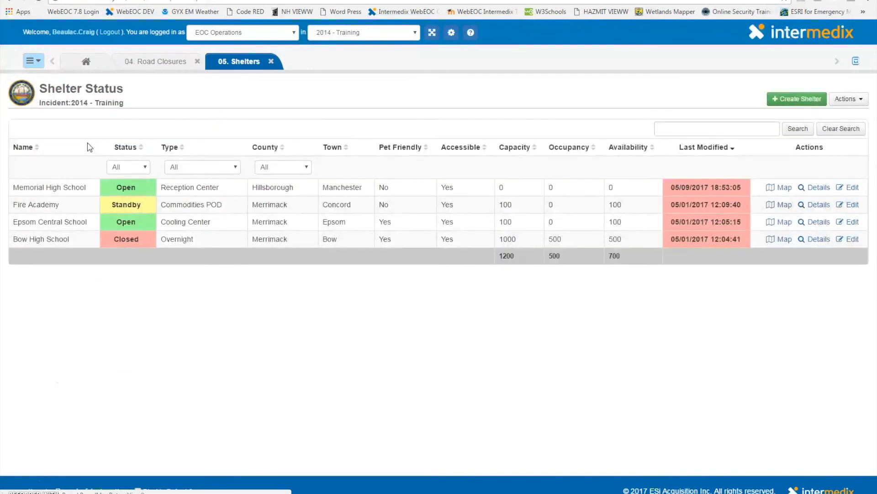
pyautogui.click(785, 188)
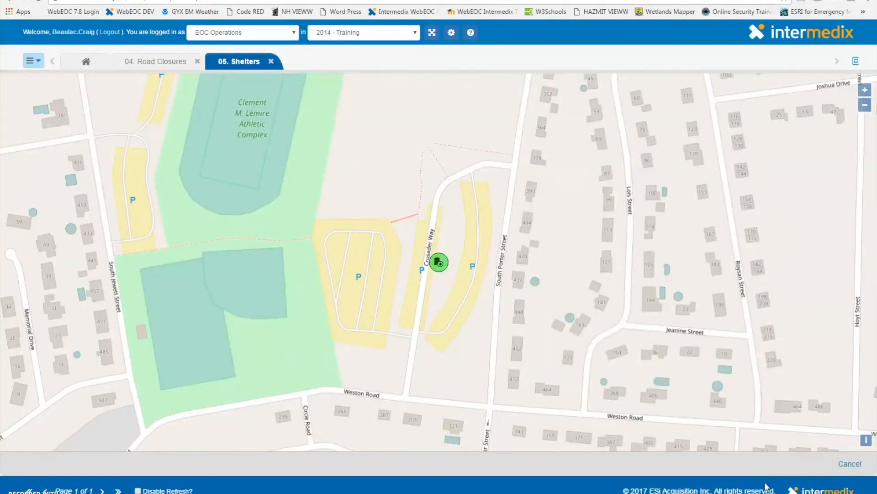
pyautogui.click(849, 464)
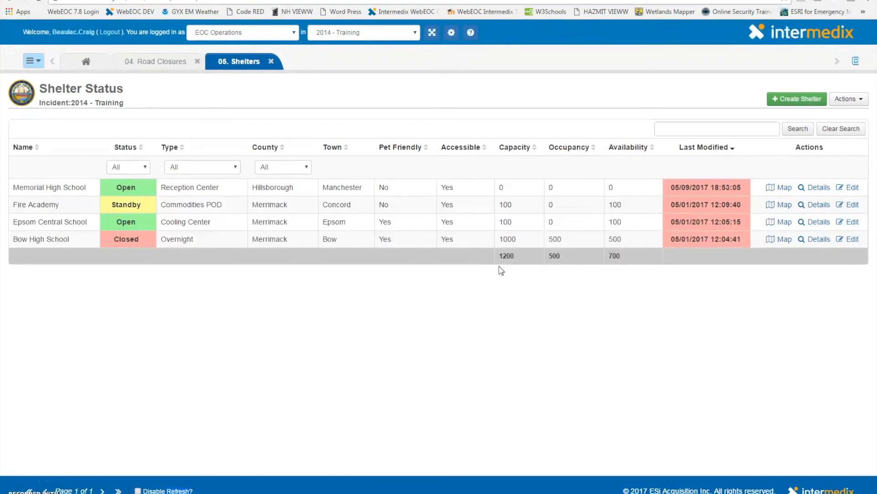
# Create a new shelter named Nashua High School South
pyautogui.click(795, 96)
pyautogui.click(235, 164)
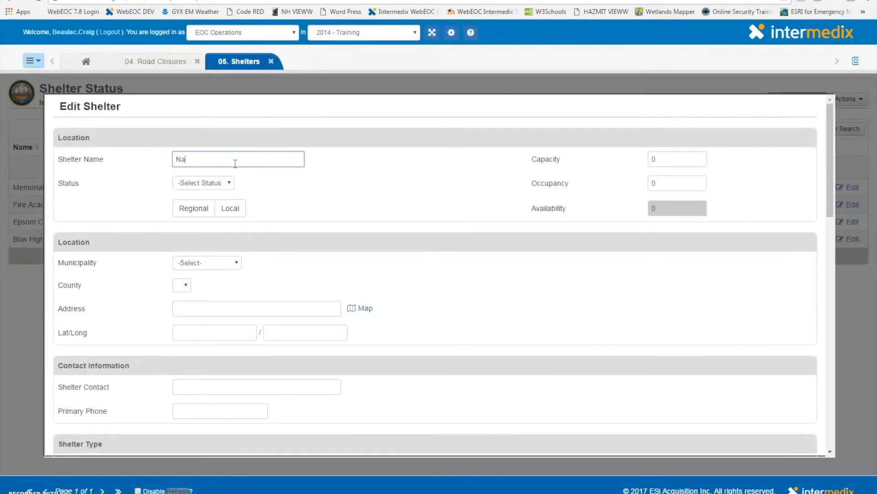
pyautogui.write('Nashua High School South')
# Set the shelter's capacity to 1000 and occupancy to 250
pyautogui.click(665, 159)
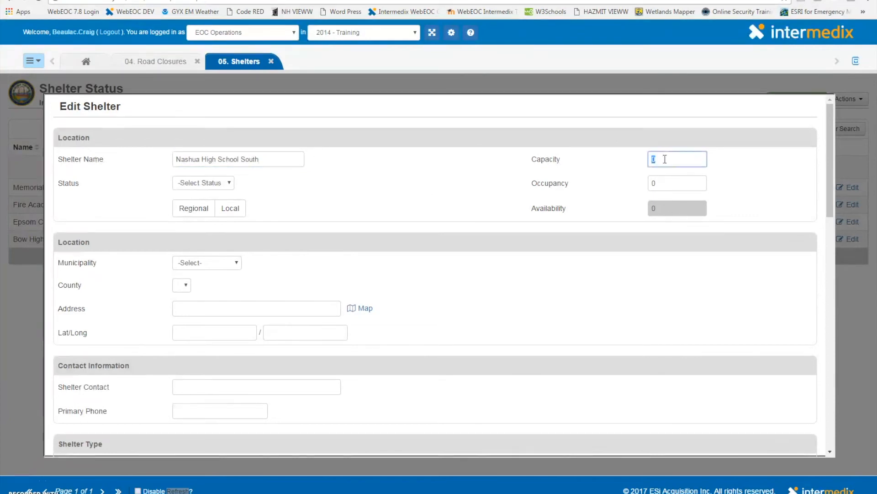
pyautogui.write('1000')
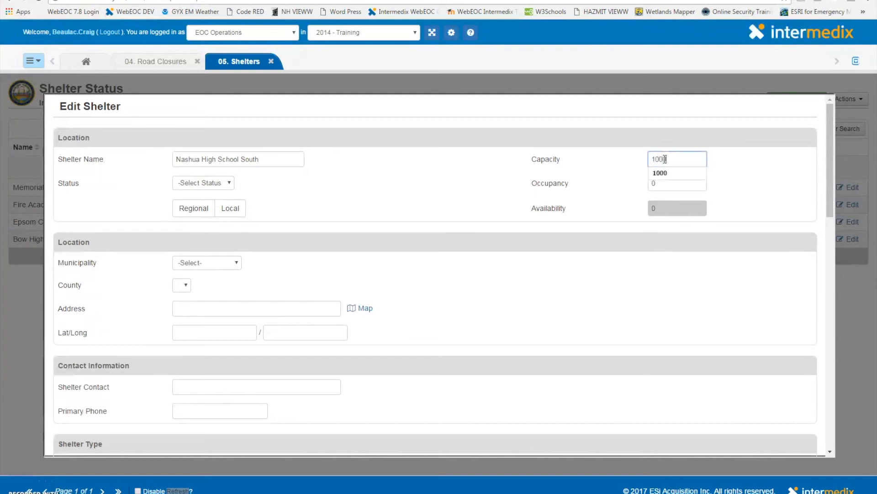
pyautogui.click(709, 173)
pyautogui.click(666, 182)
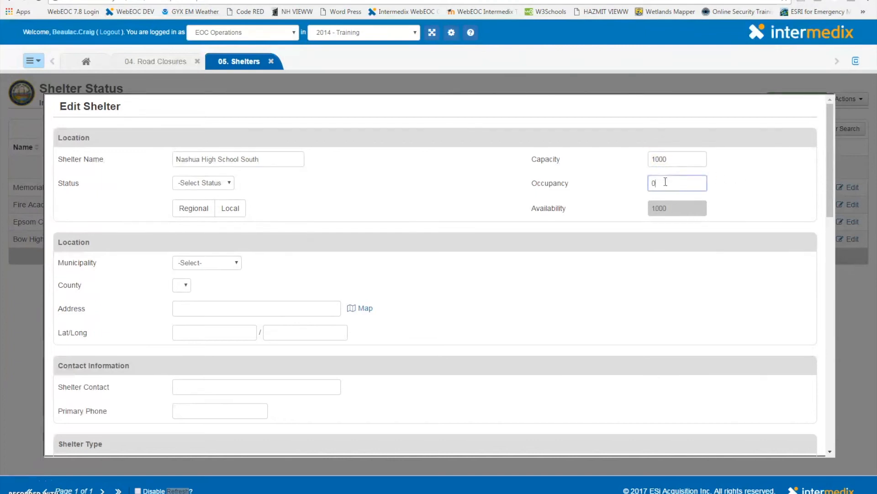
pyautogui.write('250')
# Set the shelter status to Open and mark it as Regional
pyautogui.click(457, 177)
pyautogui.click(199, 182)
pyautogui.click(198, 220)
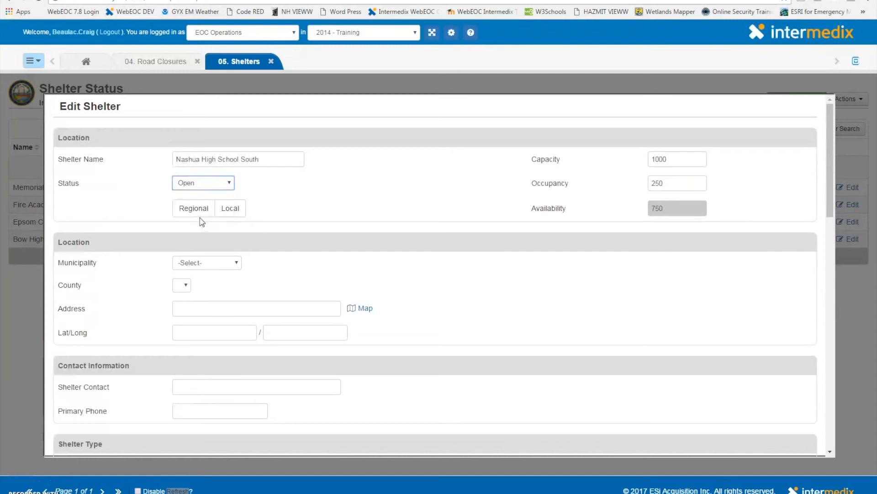
pyautogui.click(204, 209)
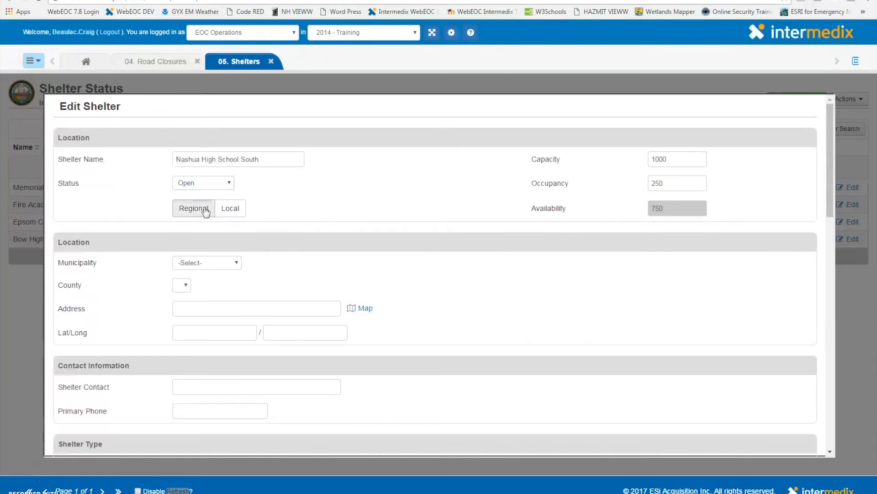
# Set the shelter's municipality to Nashua
pyautogui.scroll(-1, 338, 217)
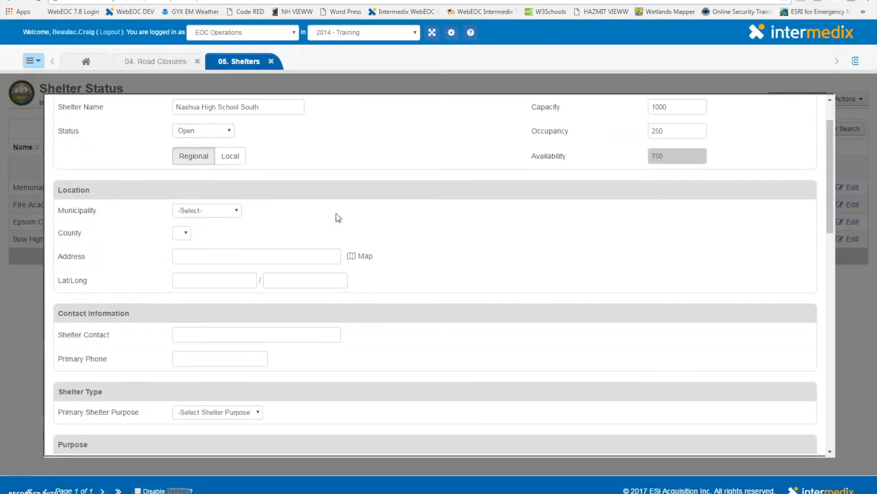
pyautogui.click(217, 211)
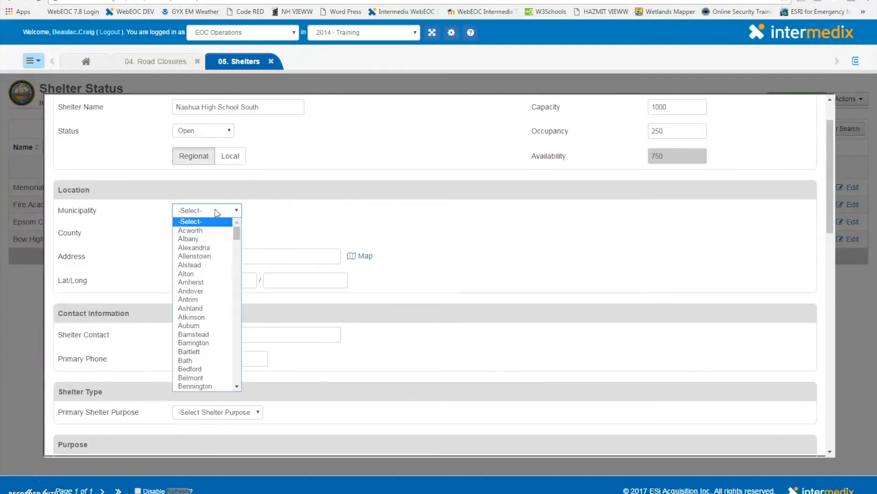
pyautogui.press('n')
pyautogui.press('Return')
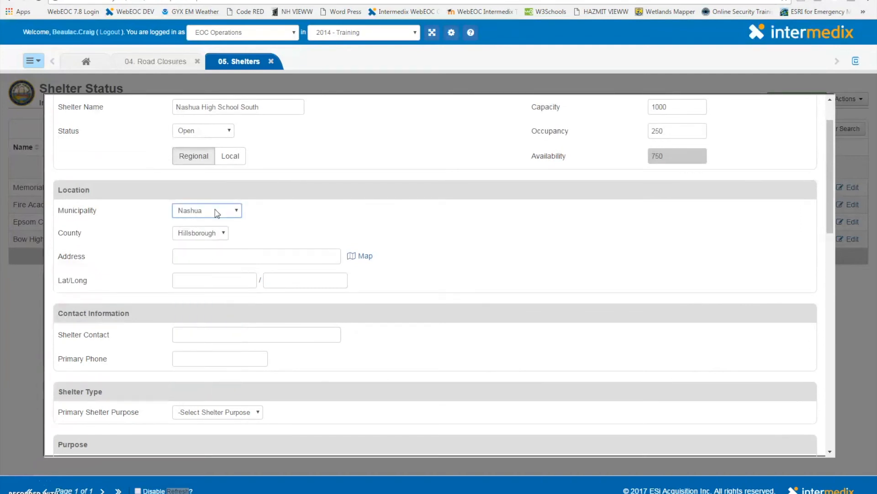
pyautogui.click(267, 236)
pyautogui.click(248, 258)
pyautogui.click(364, 256)
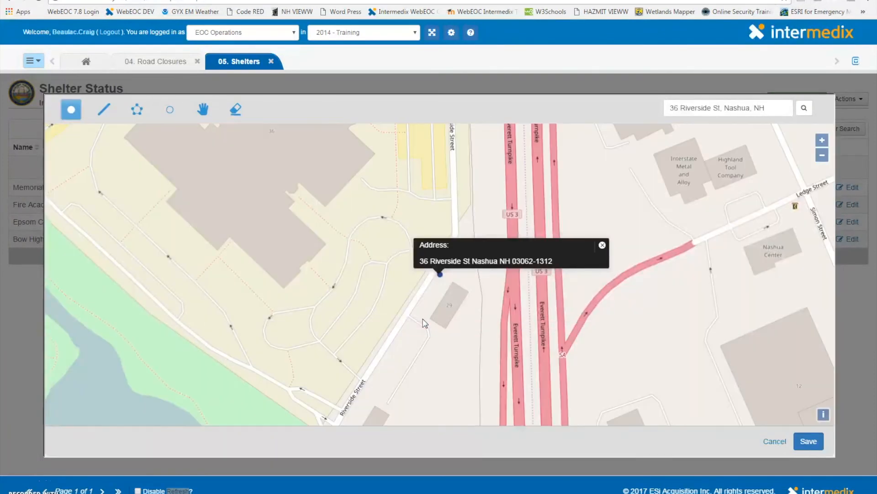
pyautogui.click(433, 285)
pyautogui.click(809, 441)
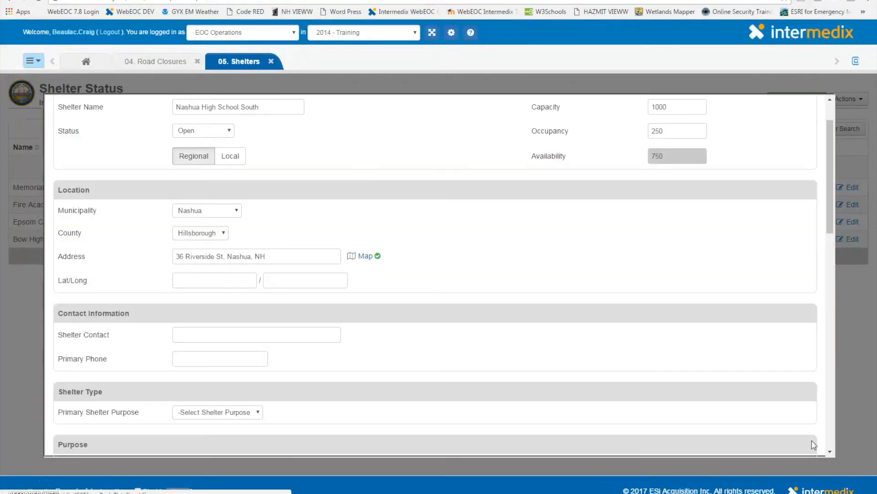
# Set the primary shelter purpose to Overnight and mark it as a Warming Center
pyautogui.scroll(-2, 457, 290)
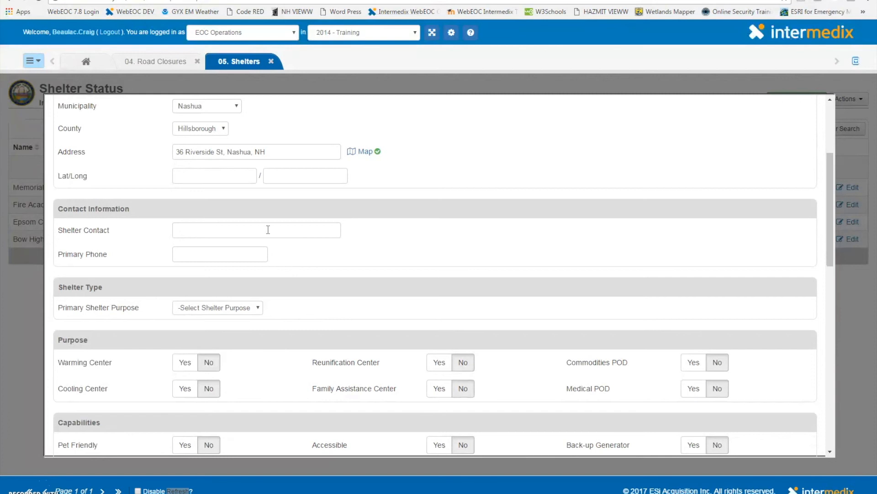
pyautogui.scroll(-2, 310, 251)
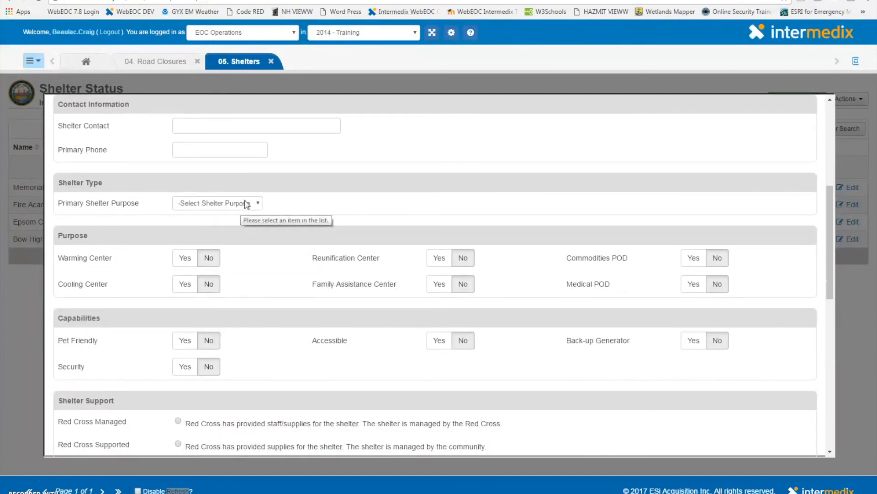
pyautogui.click(247, 204)
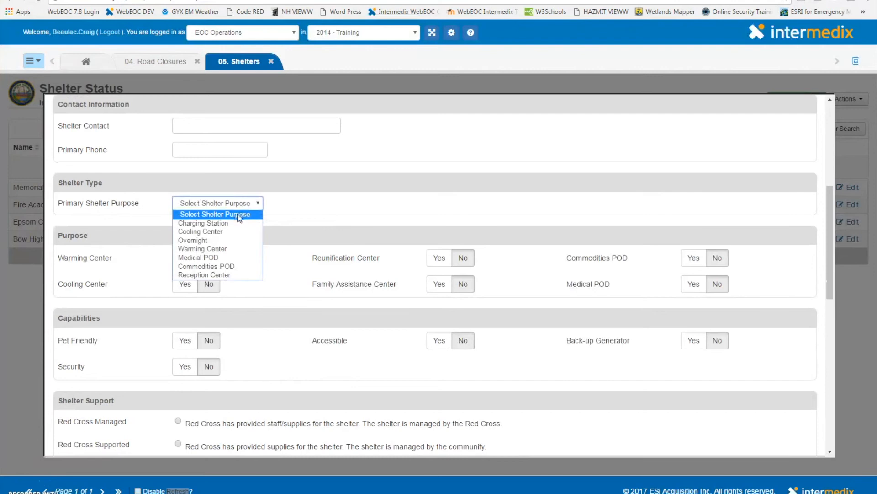
pyautogui.click(222, 240)
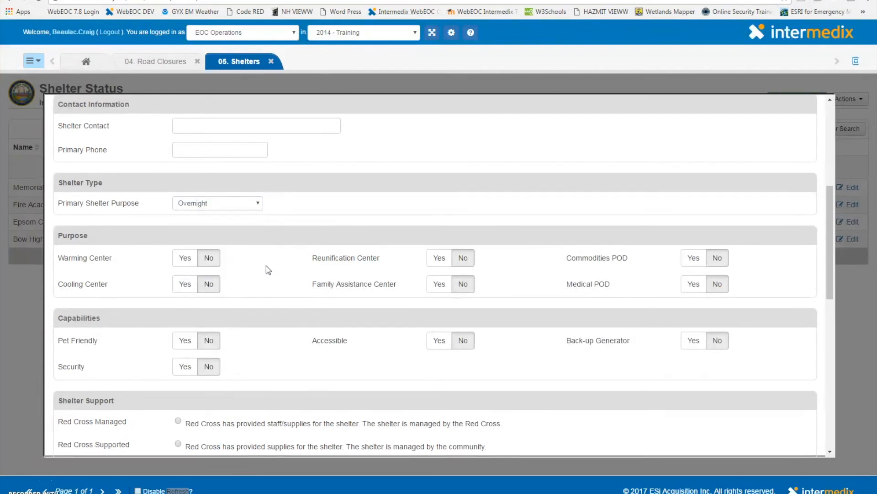
pyautogui.click(184, 258)
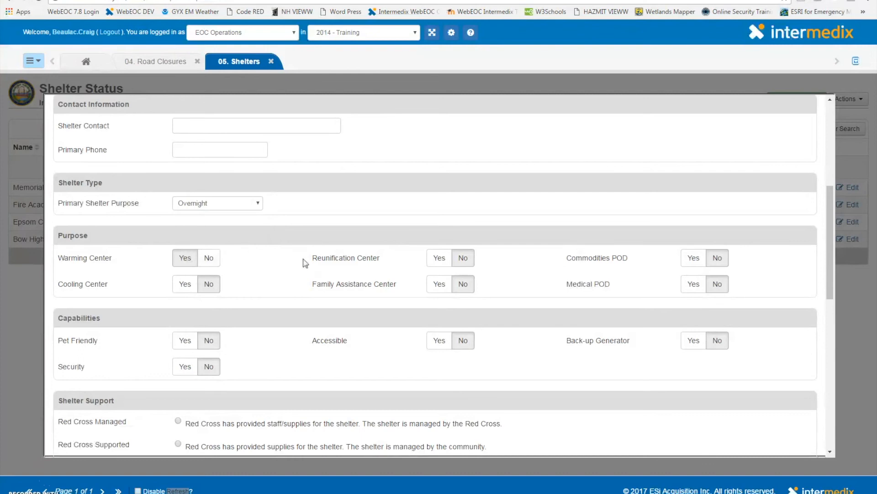
# Mark the shelter as a Family Assistance Center and Commodities POD, and as Pet Friendly, Accessible, with Security and Back-up Generator
pyautogui.click(436, 285)
pyautogui.click(688, 259)
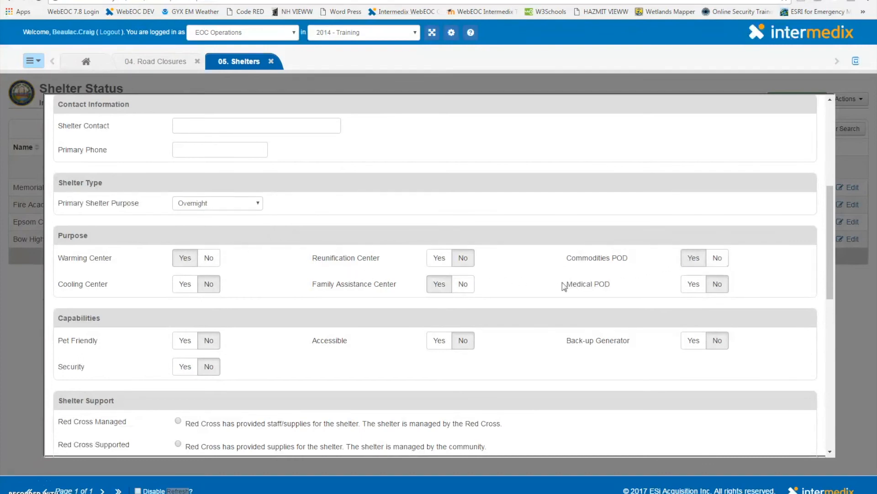
pyautogui.scroll(-2, 530, 299)
pyautogui.click(184, 235)
pyautogui.click(187, 269)
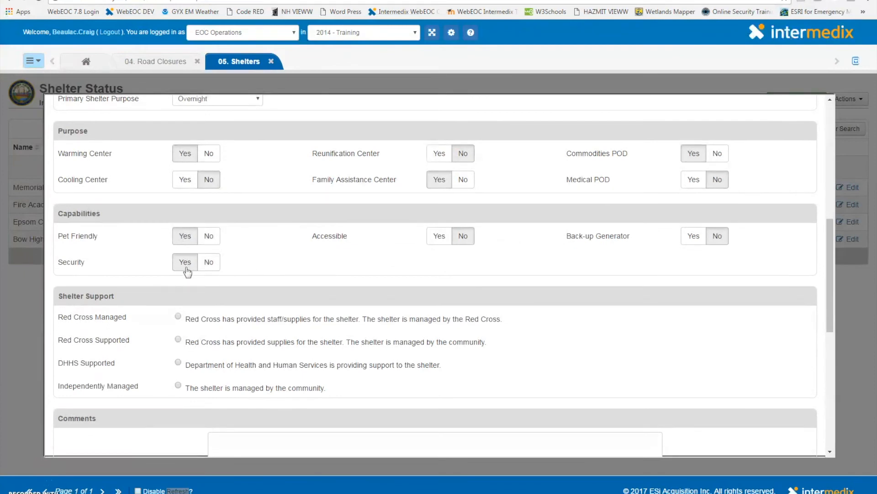
pyautogui.click(443, 237)
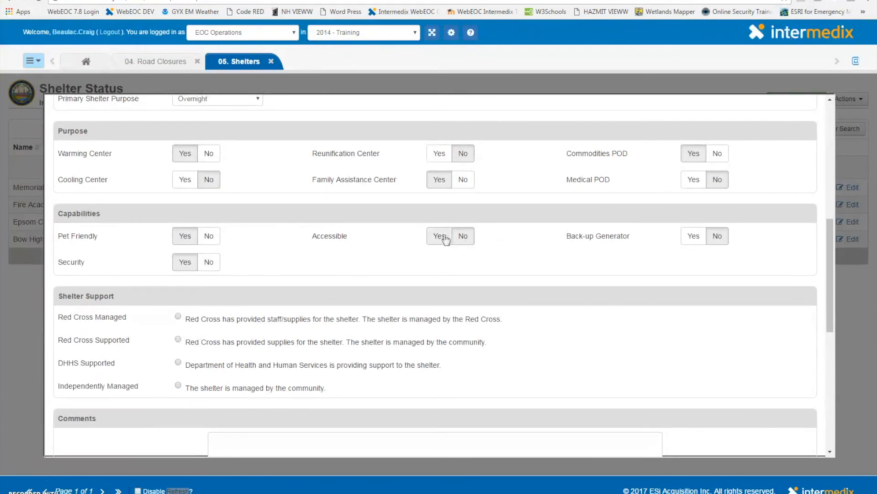
pyautogui.click(688, 237)
# Set the shelter support to Independently Managed and save the new shelter record
pyautogui.scroll(-1, 380, 287)
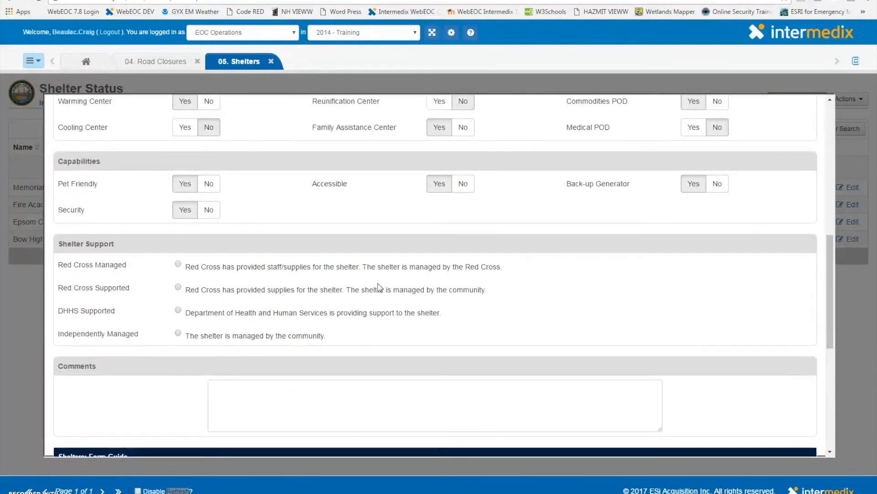
pyautogui.click(178, 334)
pyautogui.scroll(-1, 541, 288)
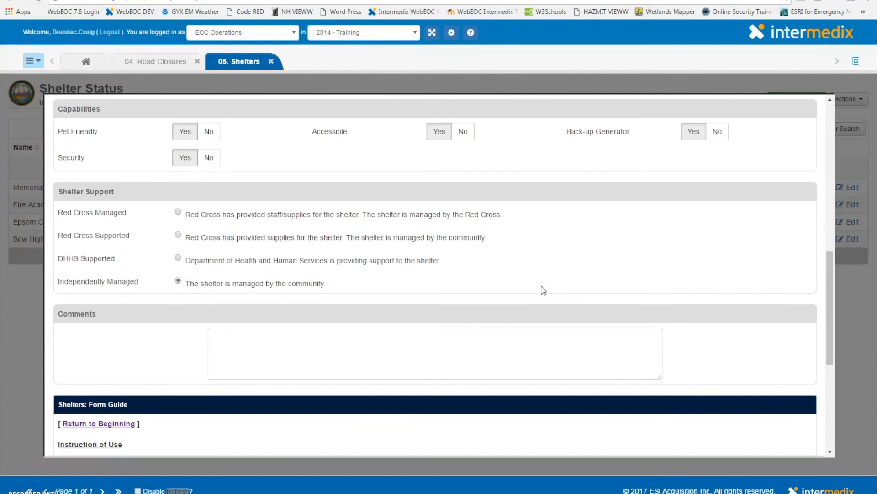
pyautogui.scroll(-1, 543, 290)
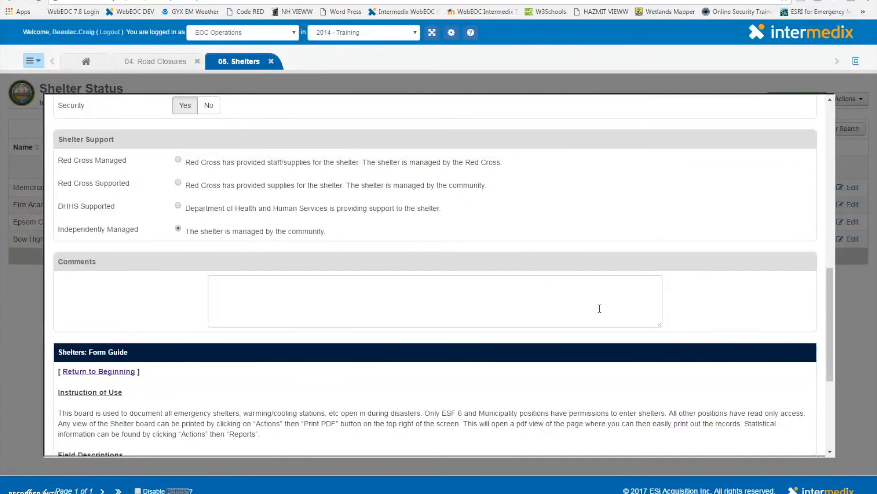
pyautogui.scroll(-1, 599, 308)
pyautogui.scroll(-3, 600, 308)
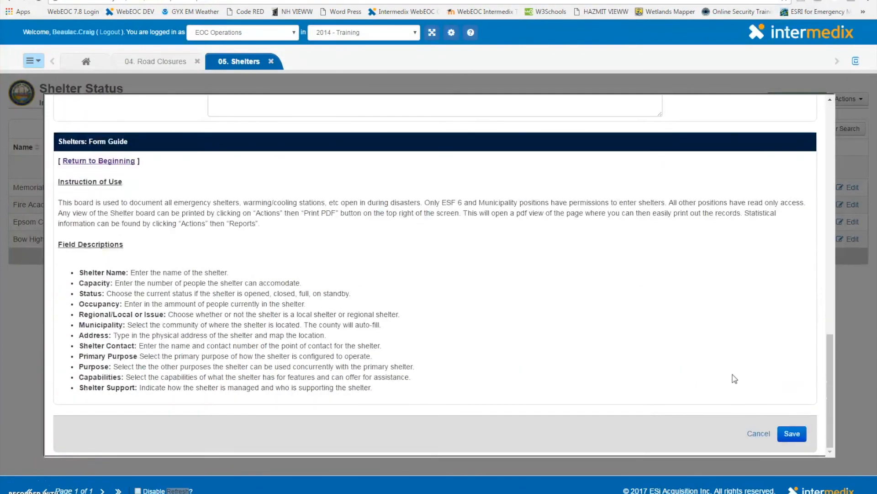
pyautogui.click(782, 436)
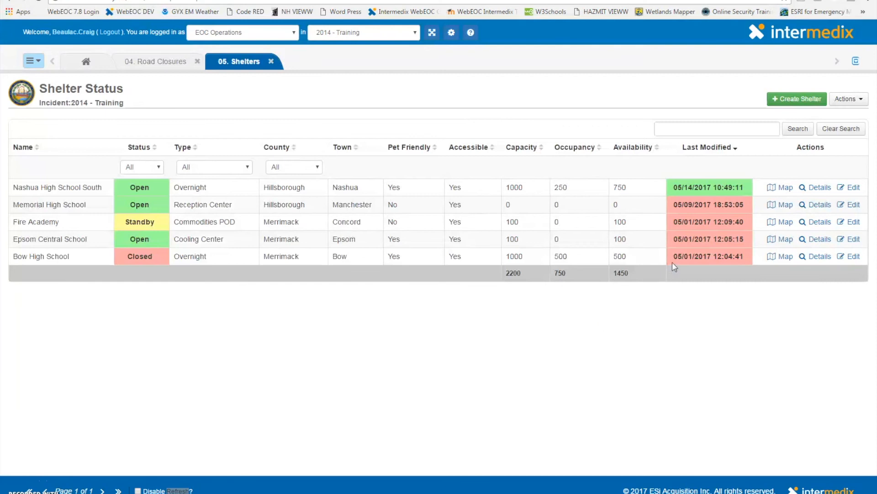
# Reopen the Nashua High School South shelter record for review and save it again
pyautogui.click(849, 188)
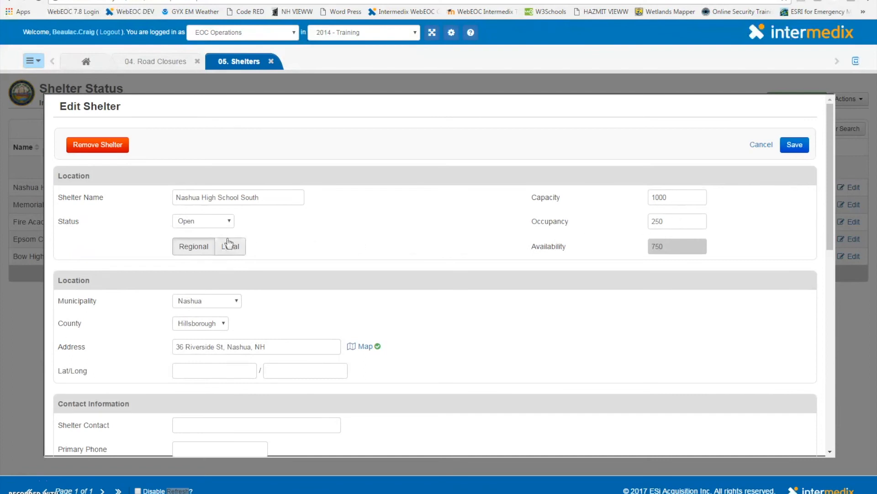
pyautogui.click(193, 226)
pyautogui.click(194, 226)
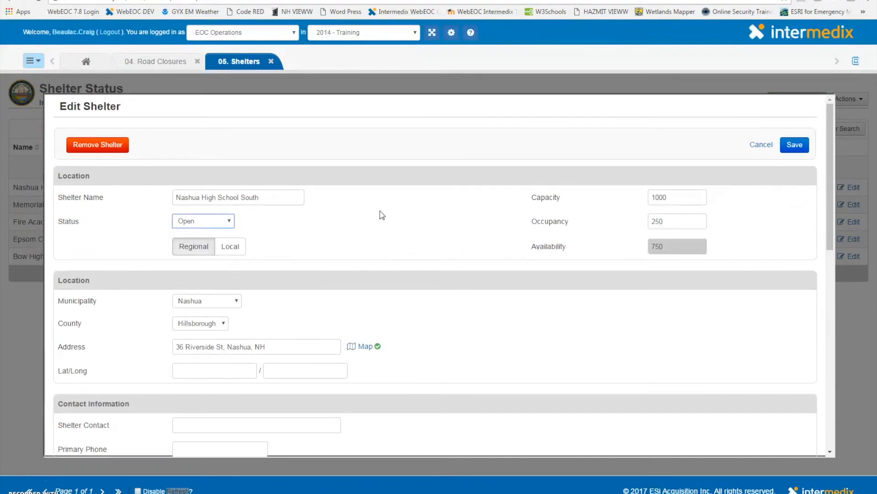
pyautogui.scroll(-7, 381, 215)
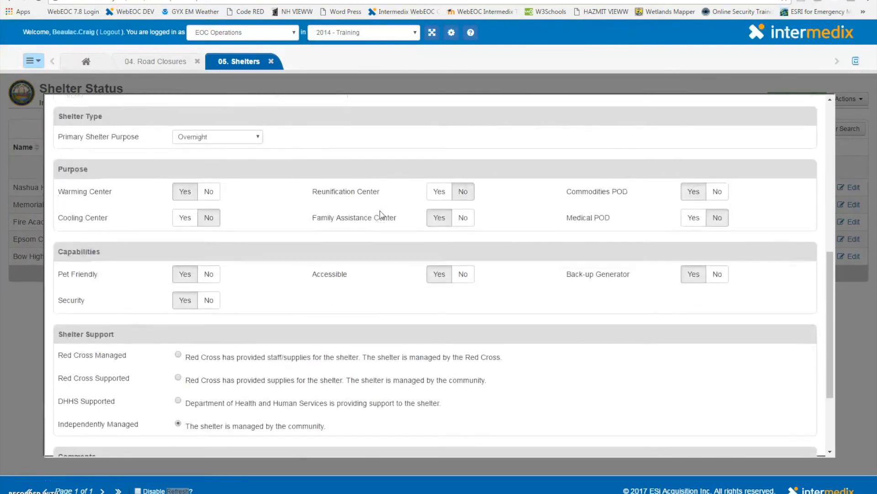
pyautogui.scroll(-3, 381, 214)
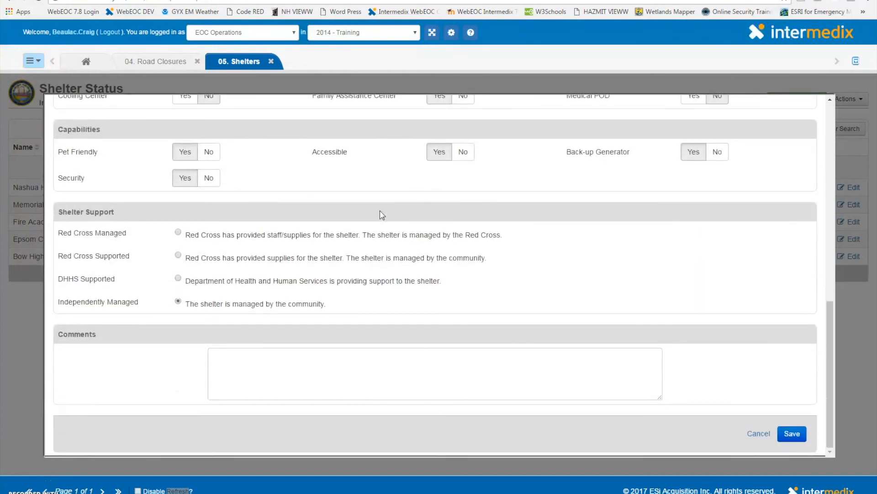
pyautogui.click(792, 434)
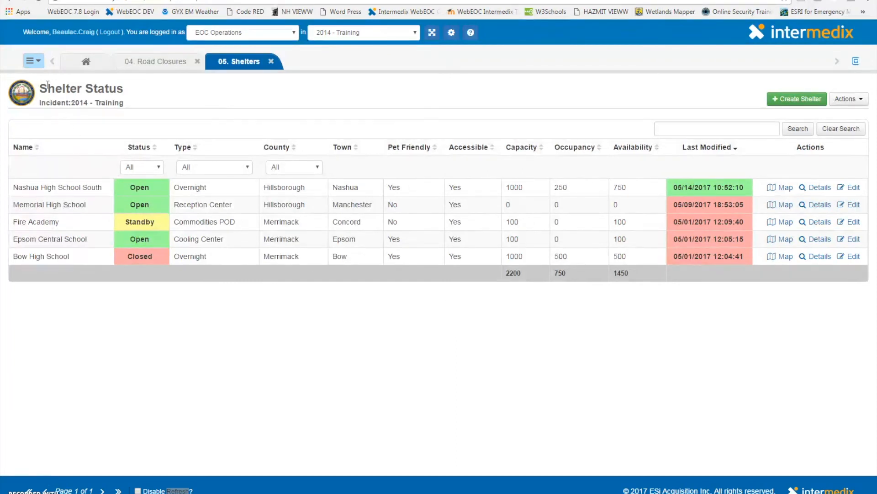
# Open the 06. Situation Reports and IAPs board and view its Create Report form without entering anything
pyautogui.click(31, 61)
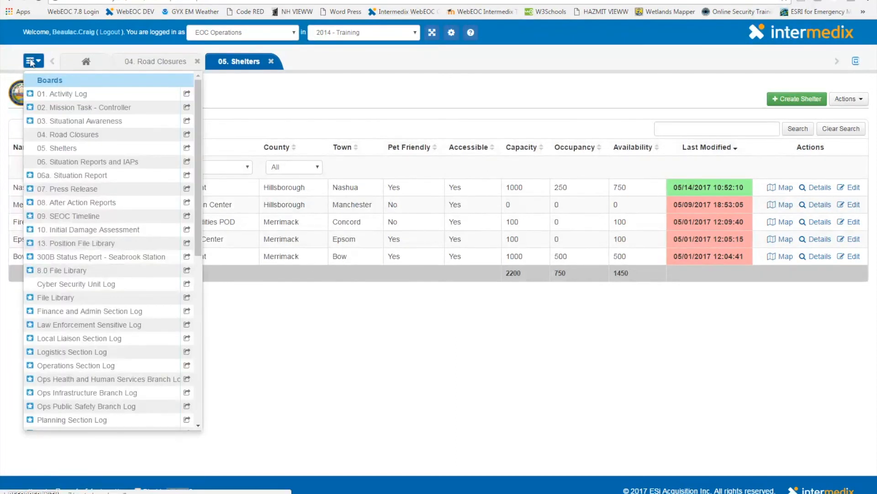
pyautogui.click(121, 162)
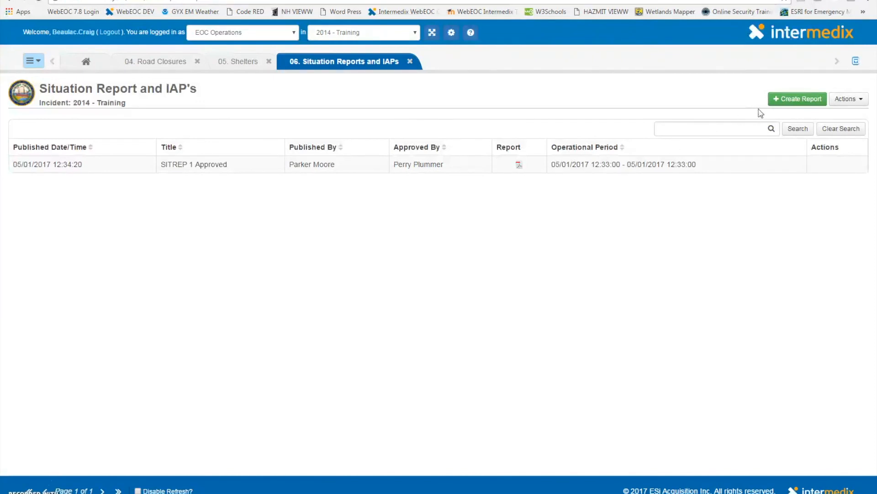
pyautogui.click(785, 102)
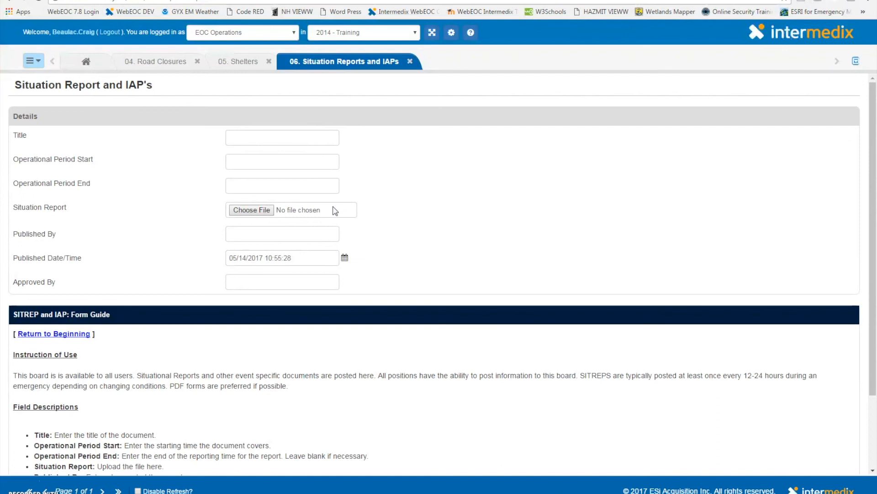
pyautogui.scroll(-2, 361, 211)
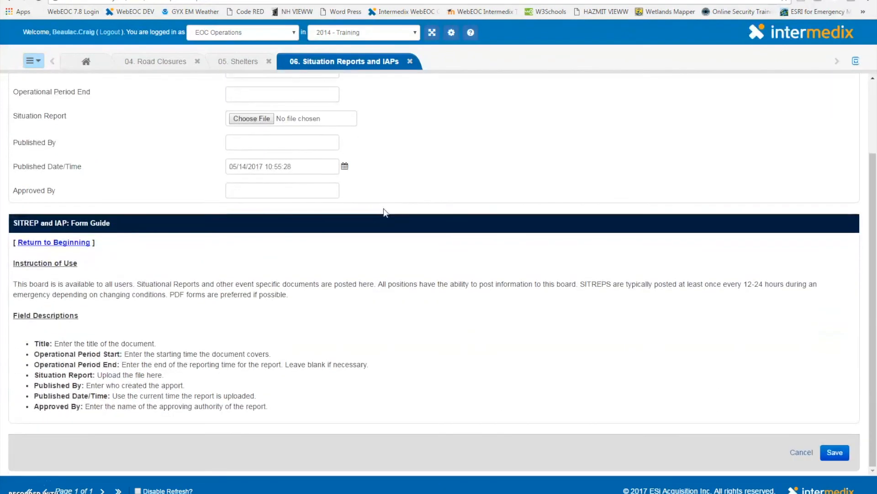
pyautogui.click(835, 453)
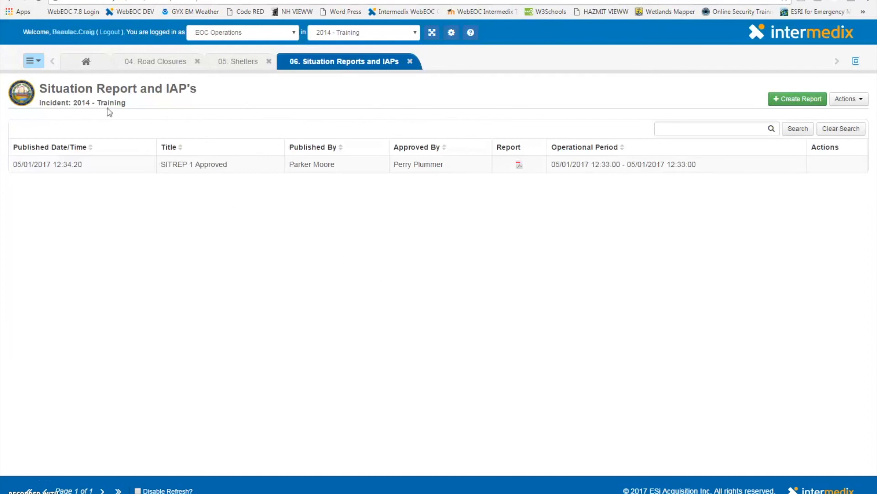
# Open the 07. Press Release board and view the new press release form without filling it in
pyautogui.click(34, 61)
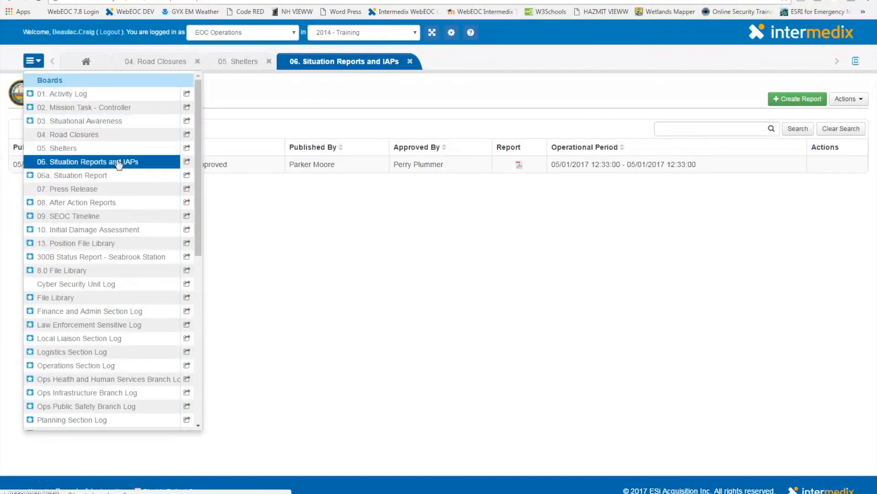
pyautogui.click(122, 185)
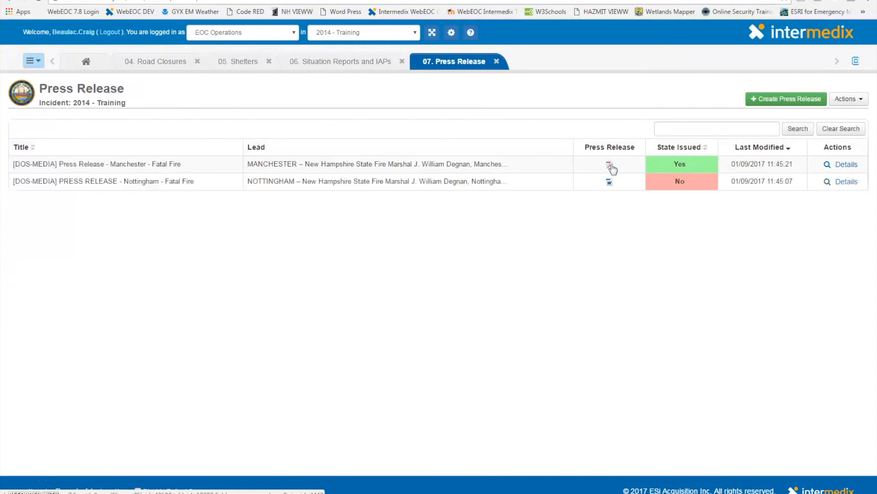
pyautogui.click(784, 99)
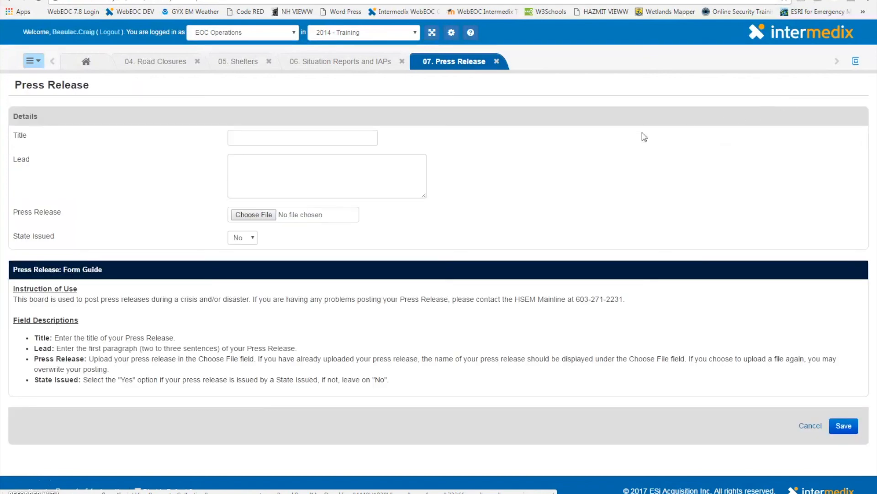
pyautogui.click(358, 180)
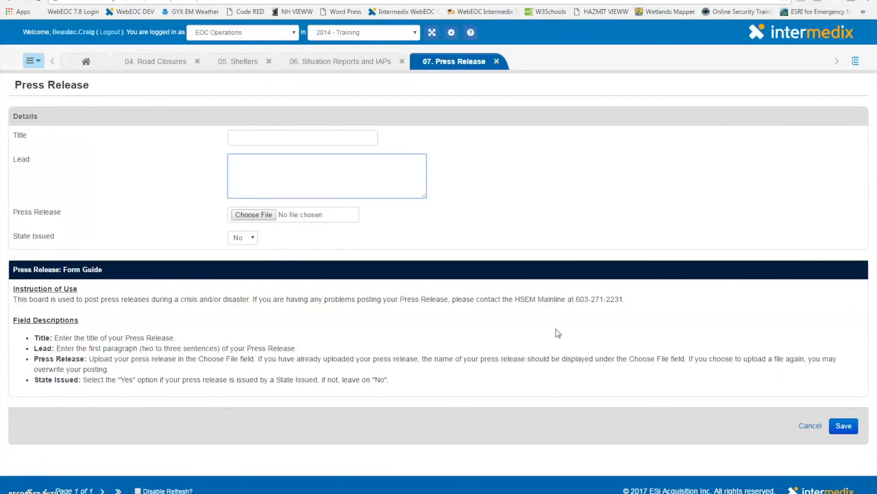
pyautogui.click(843, 425)
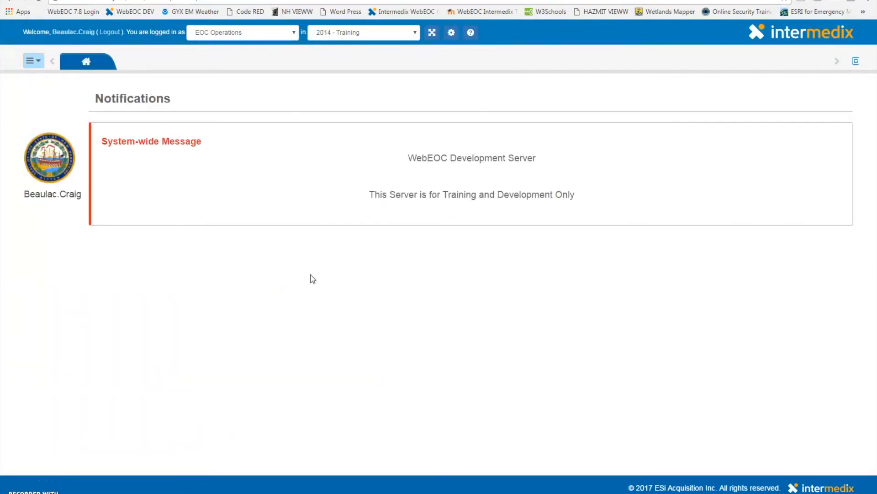
# Open the File Library board from the boards menu
pyautogui.click(36, 64)
pyautogui.scroll(5, 102, 172)
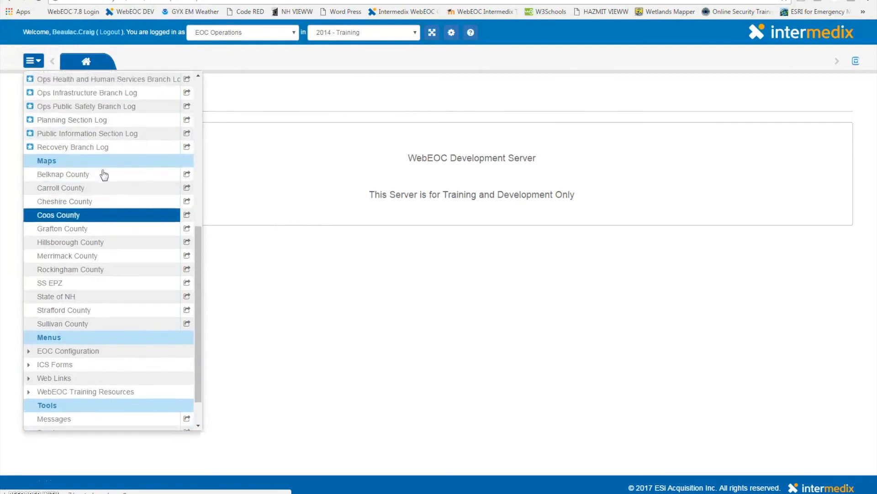
pyautogui.click(104, 174)
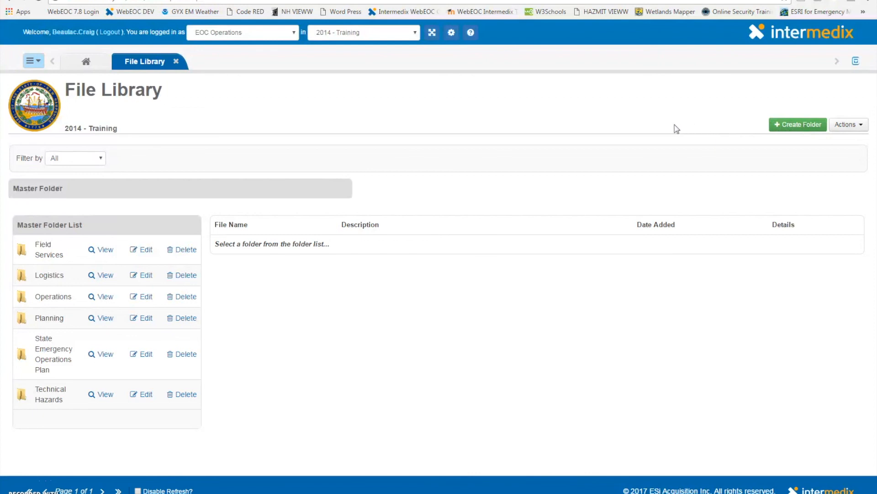
# Open the State of NH map and inspect the marker cluster near Concord
pyautogui.click(32, 63)
pyautogui.scroll(-4, 87, 130)
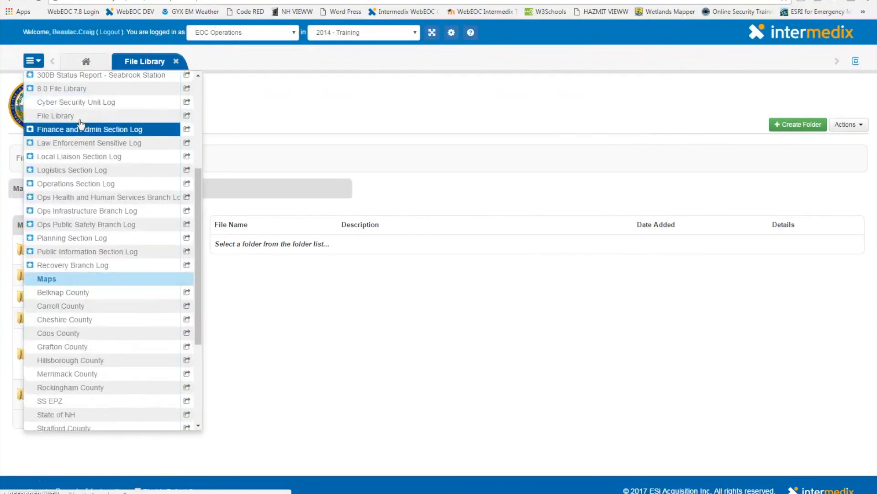
pyautogui.click(125, 311)
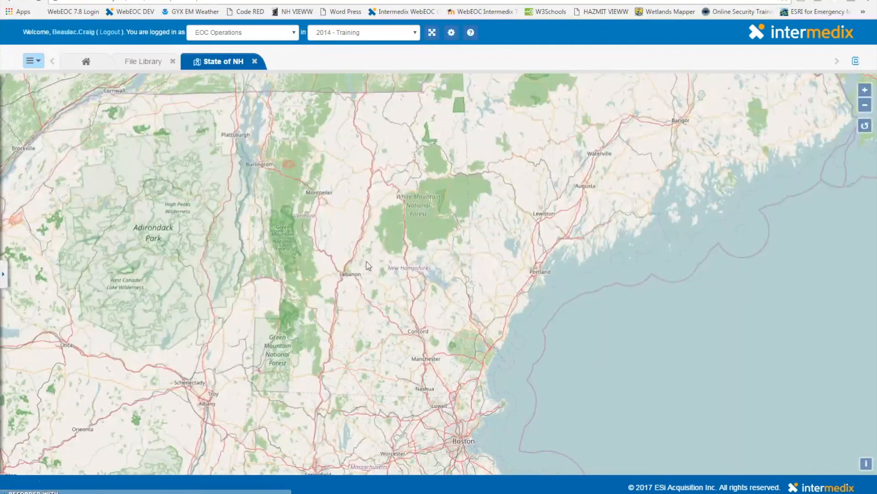
pyautogui.scroll(2, 457, 379)
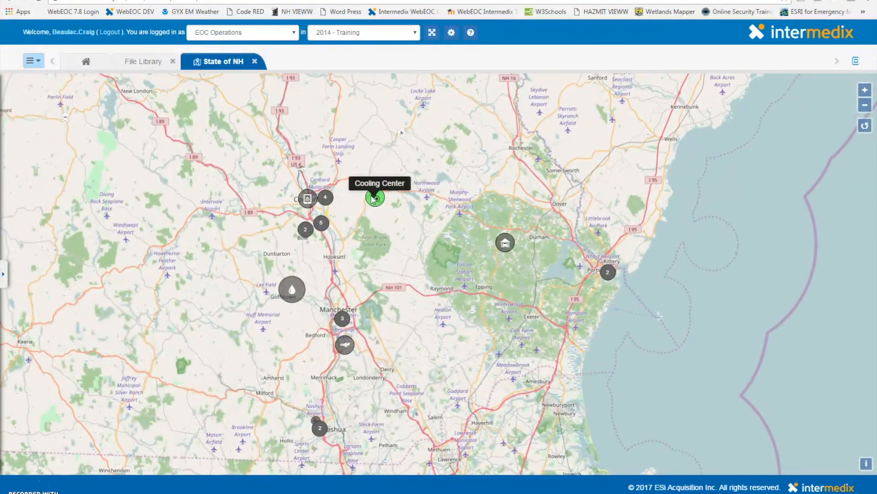
pyautogui.click(326, 198)
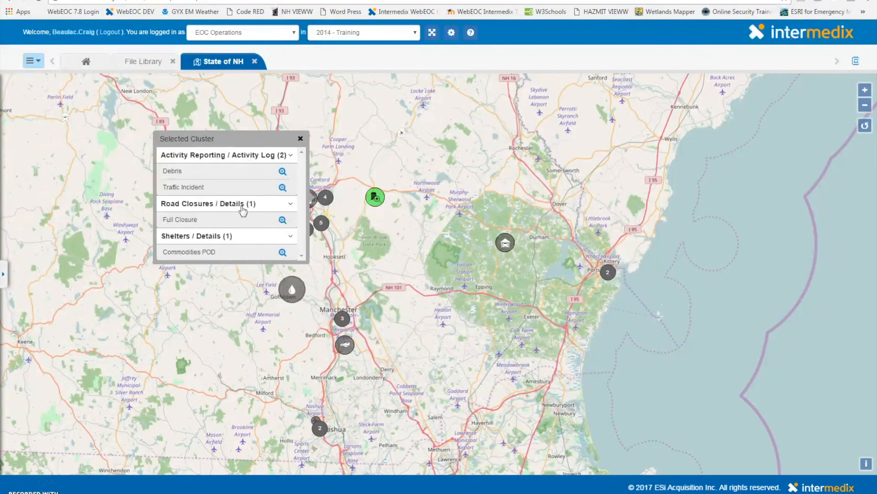
# Hide the Activity Reporting / Activity Log layer in the map's Boards list
pyautogui.click(5, 277)
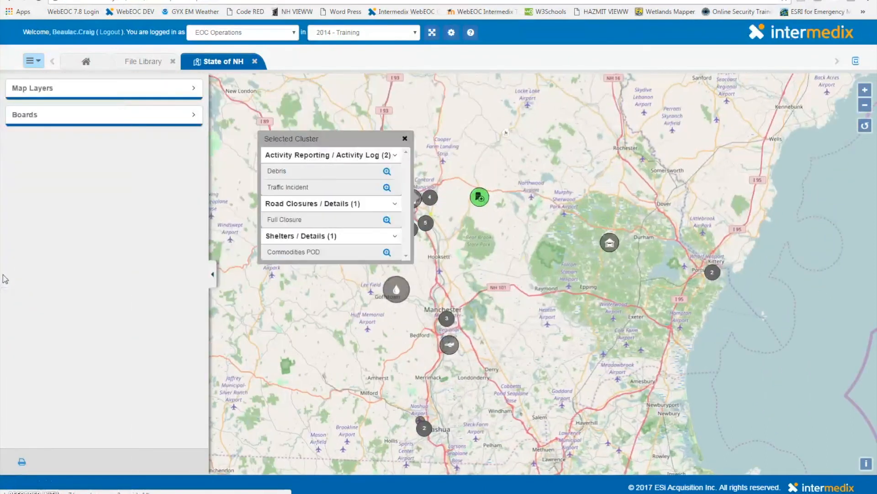
pyautogui.click(133, 120)
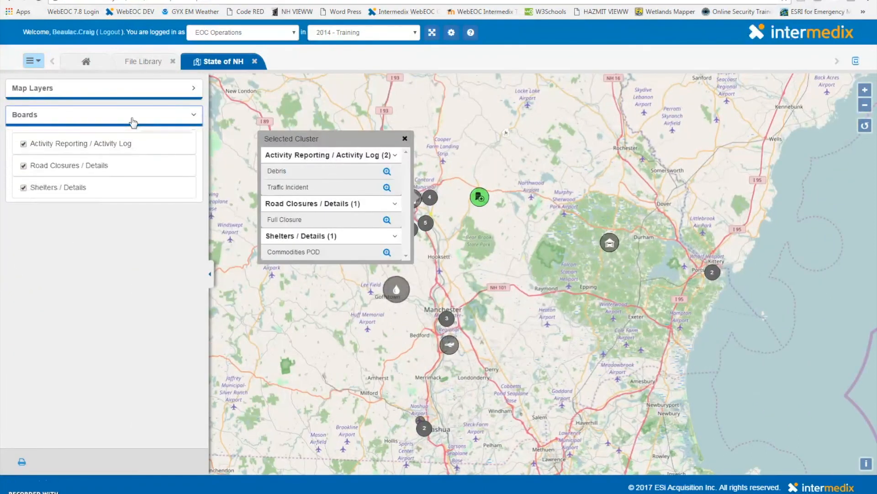
pyautogui.click(24, 144)
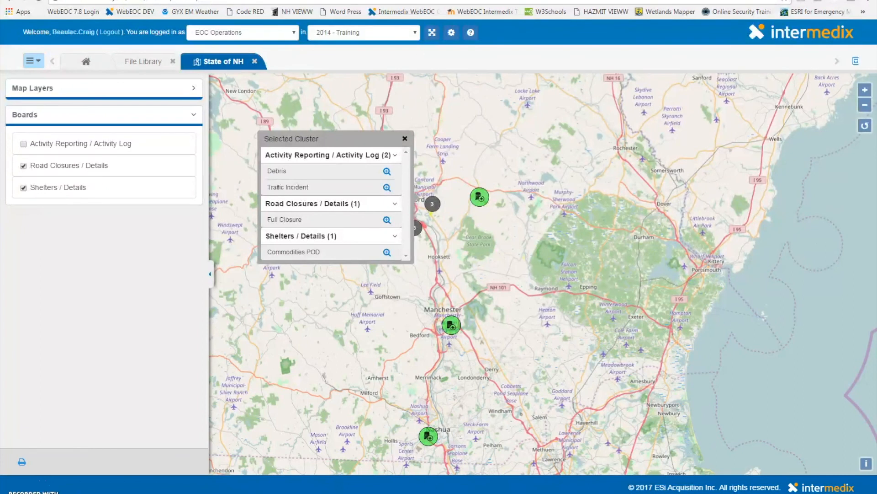
# Switch to the NH Homeland Security website and open the Resource Center's WebEOC Resources menu
pyautogui.click(60, 1)
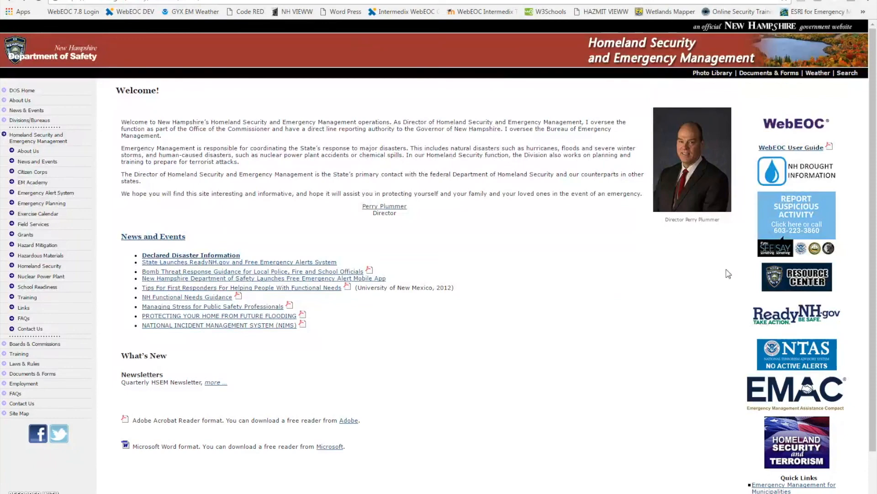
pyautogui.click(773, 274)
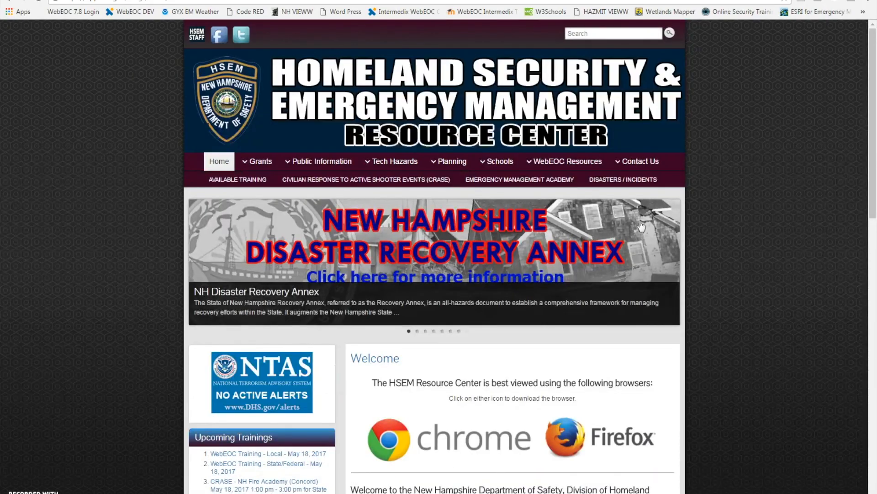
pyautogui.click(581, 182)
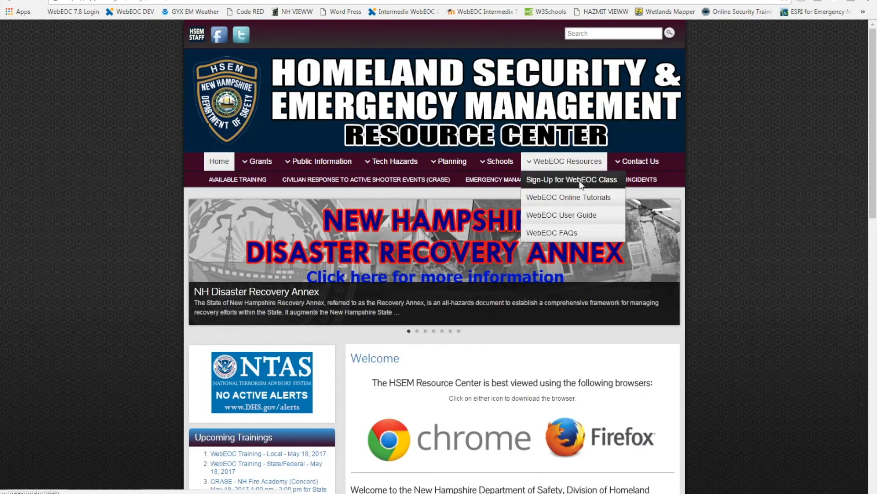